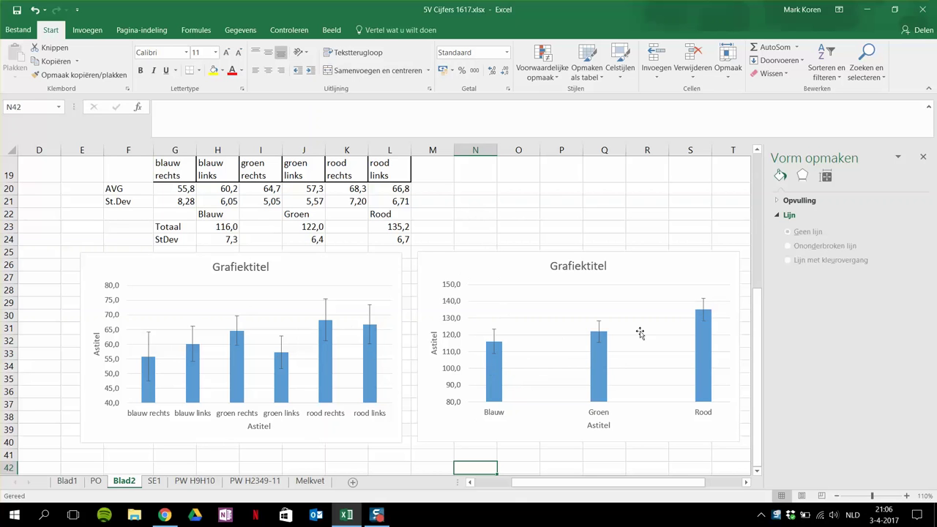
Delete the totals chart and the corner-averages chart.
{"action": "scroll", "coordinate": [411, 316], "scroll_direction": "up", "scroll_amount": 4}
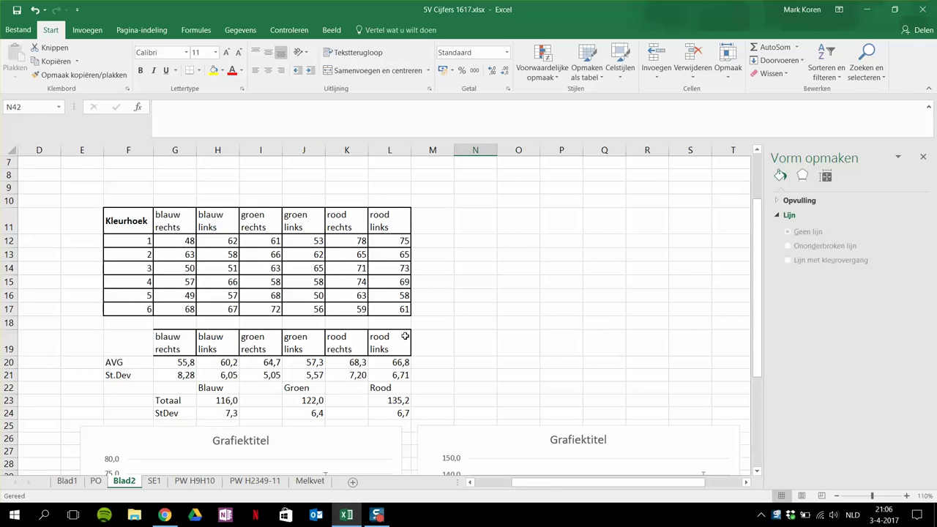
{"action": "scroll", "coordinate": [454, 256], "scroll_direction": "down", "scroll_amount": 2}
{"action": "scroll", "coordinate": [454, 256], "scroll_direction": "down", "scroll_amount": 2}
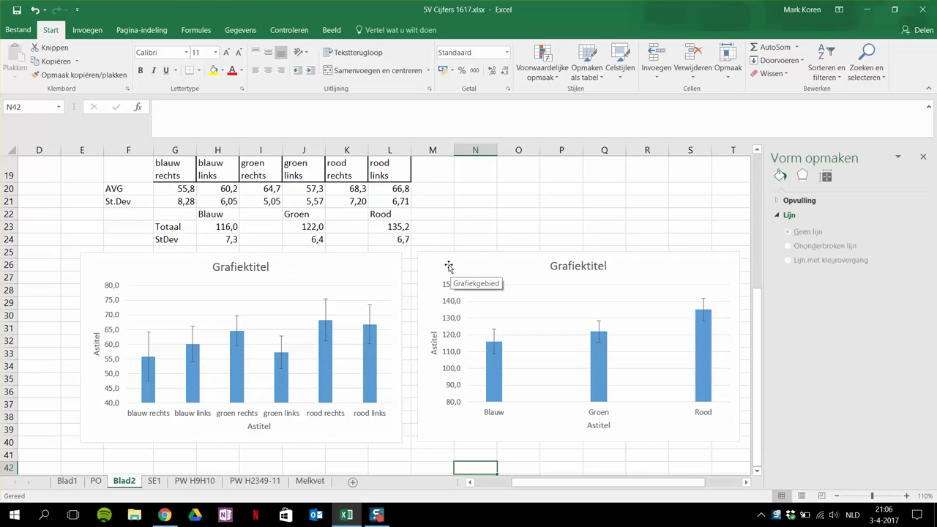
{"action": "left_click", "coordinate": [449, 263]}
{"action": "key", "text": "Delete"}
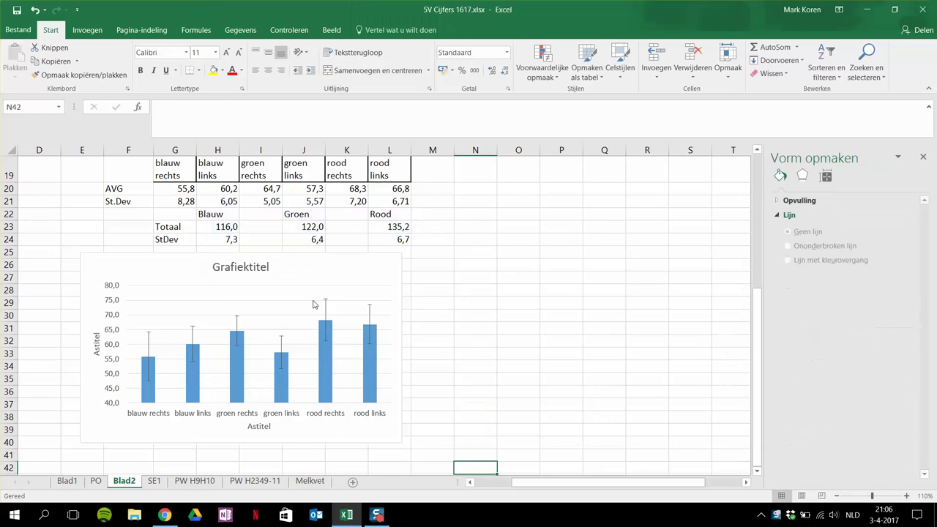
{"action": "left_click", "coordinate": [314, 261]}
{"action": "key", "text": "Delete"}
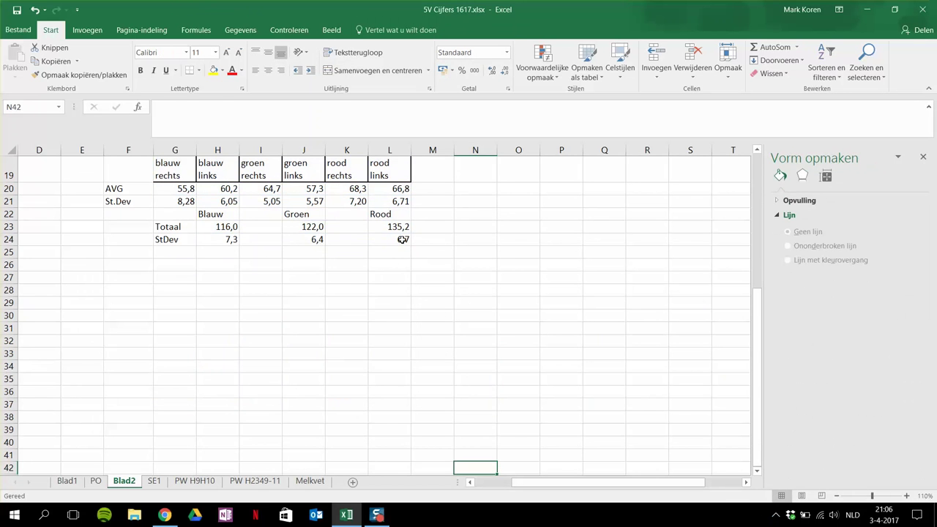
Clear the Totaal/StDev values in H23:L24 and the AVG/St.Dev values in G20:L21.
{"action": "left_click_drag", "start_coordinate": [403, 239], "coordinate": [222, 228]}
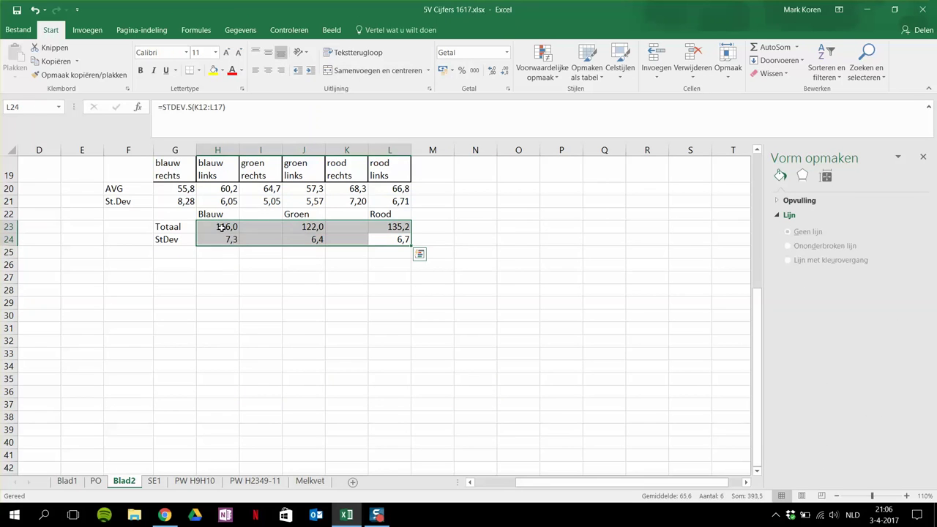
{"action": "key", "text": "Delete"}
{"action": "scroll", "coordinate": [382, 200], "scroll_direction": "up", "scroll_amount": 2}
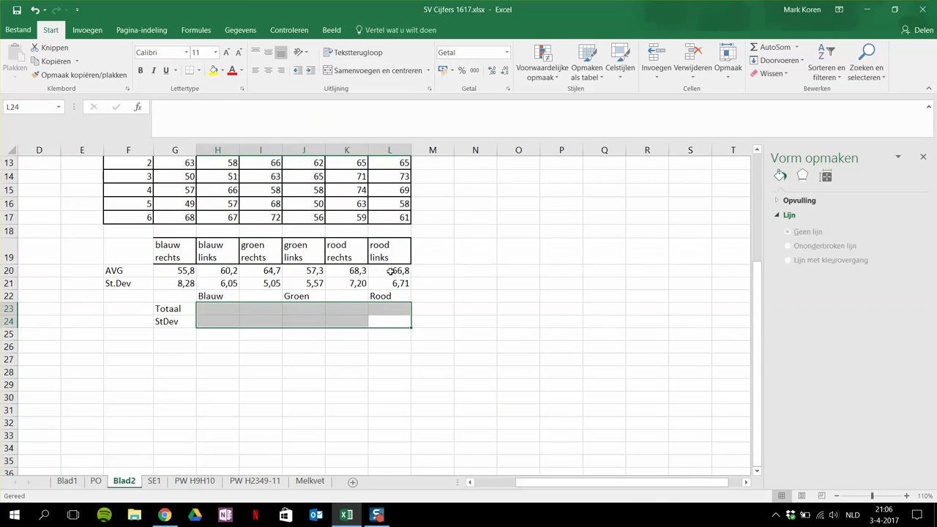
{"action": "left_click_drag", "start_coordinate": [390, 284], "coordinate": [176, 273]}
{"action": "key", "text": "Delete"}
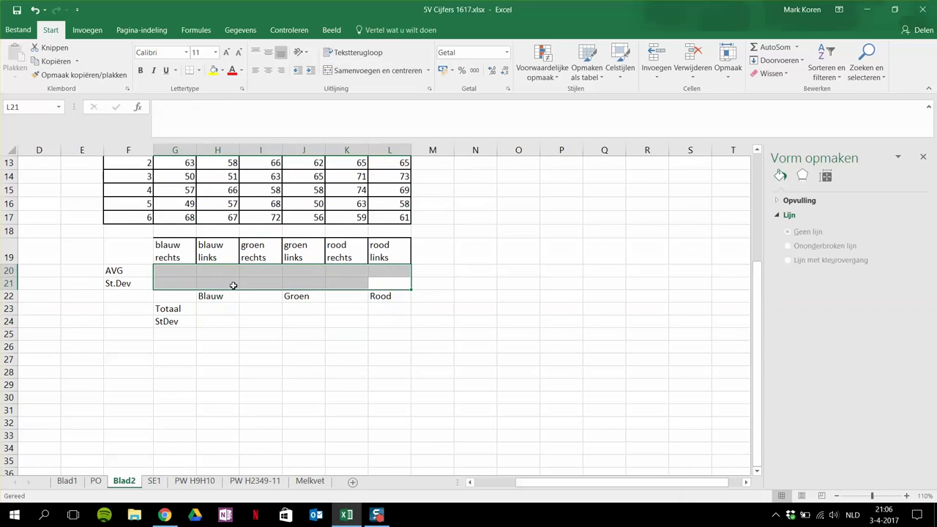
{"action": "scroll", "coordinate": [495, 289], "scroll_direction": "up", "scroll_amount": 1}
{"action": "scroll", "coordinate": [495, 289], "scroll_direction": "up", "scroll_amount": 2}
{"action": "left_click", "coordinate": [497, 291]}
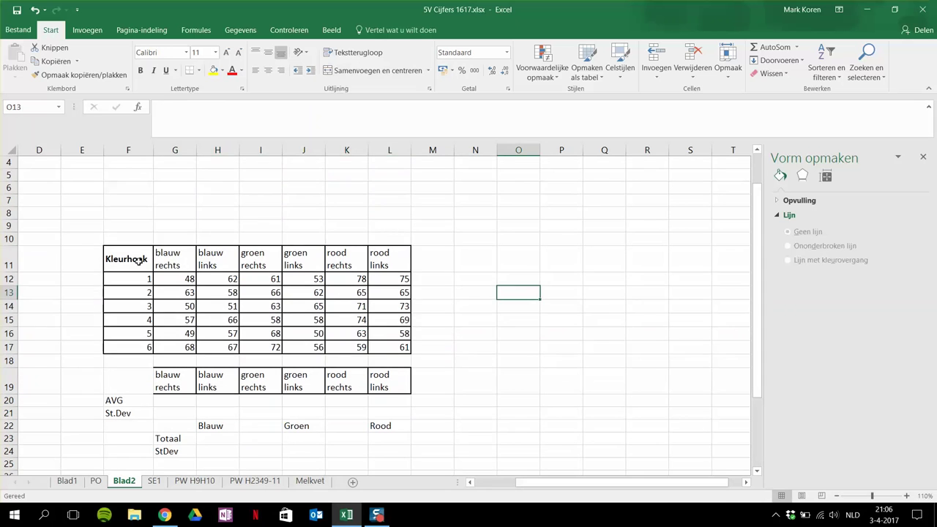
{"action": "left_click_drag", "start_coordinate": [139, 262], "coordinate": [399, 347]}
{"action": "left_click_drag", "start_coordinate": [476, 333], "coordinate": [476, 322]}
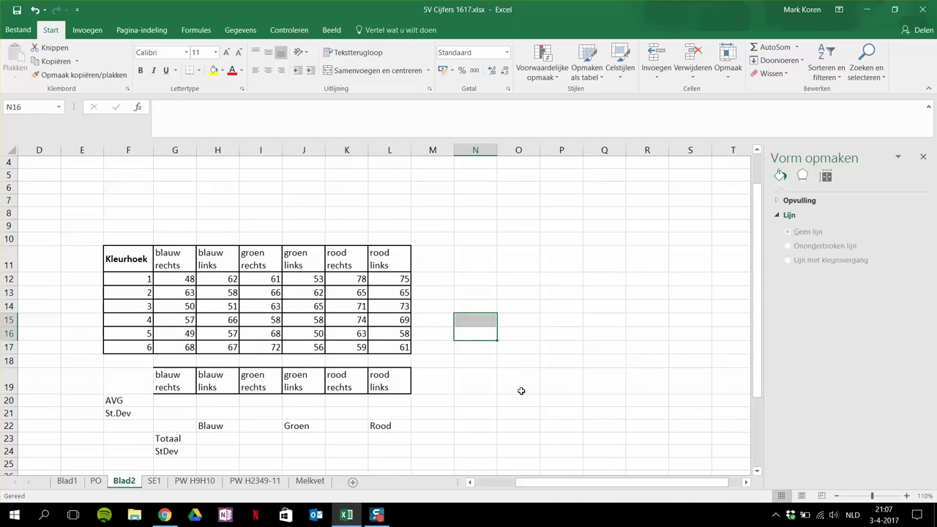
Enter =GEMIDDELDE(G12:G17) in G20 and fill it across to L20.
{"action": "left_click", "coordinate": [521, 391]}
{"action": "left_click", "coordinate": [174, 402]}
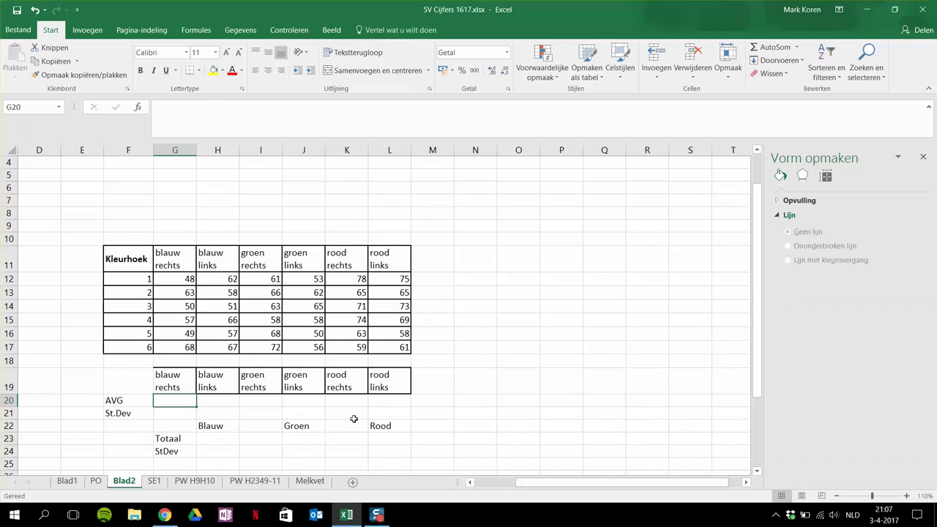
{"action": "type", "text": "="}
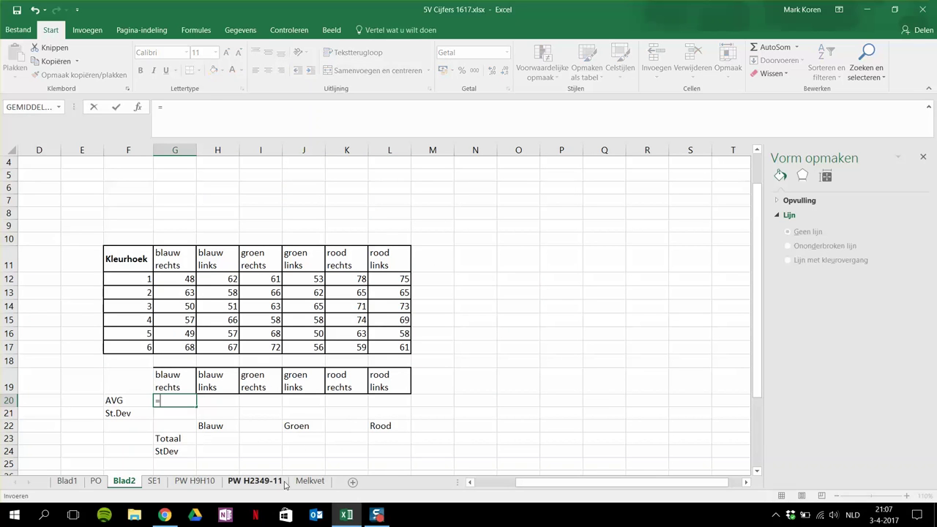
{"action": "left_click", "coordinate": [58, 107]}
{"action": "left_click", "coordinate": [51, 121]}
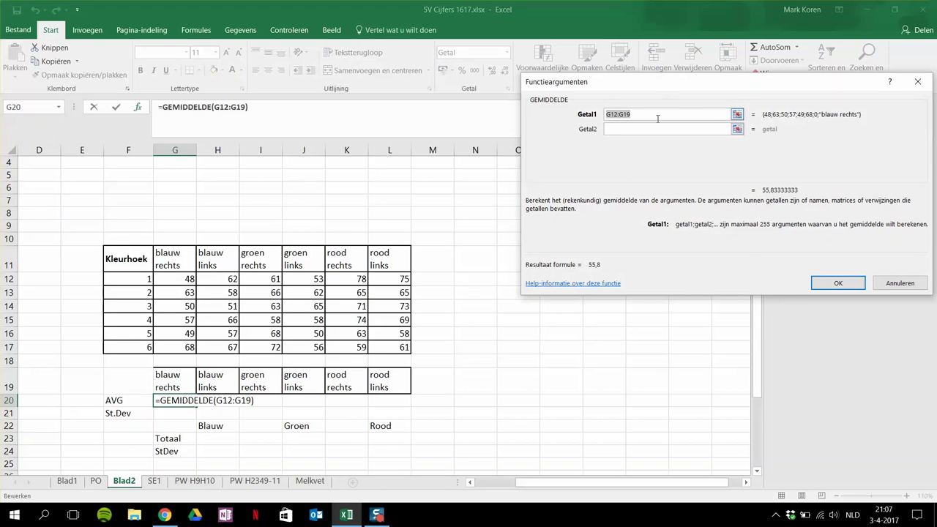
{"action": "key", "text": "BackSpace"}
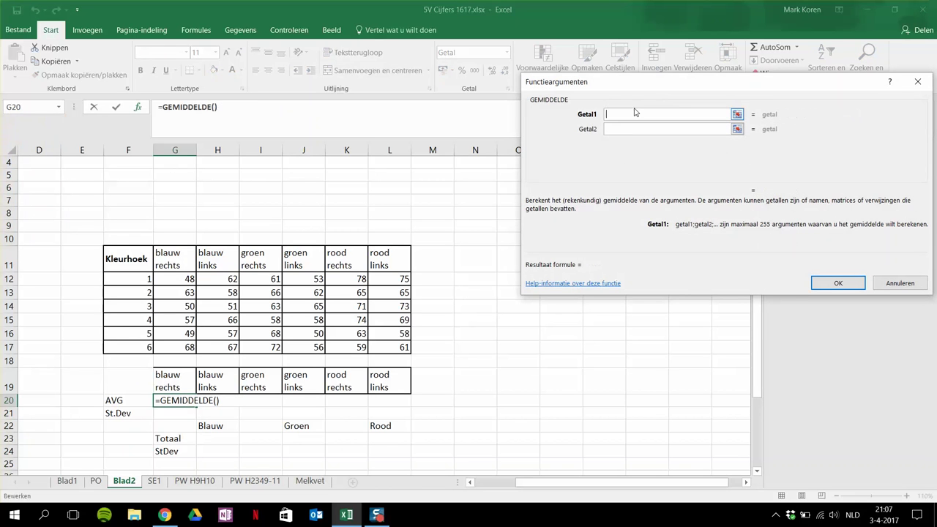
{"action": "left_click_drag", "start_coordinate": [185, 279], "coordinate": [181, 345]}
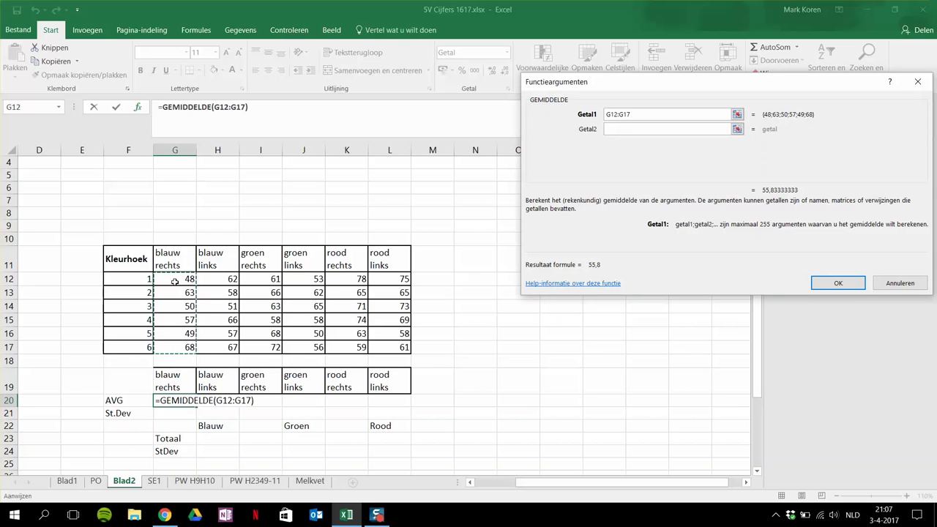
{"action": "left_click", "coordinate": [835, 285]}
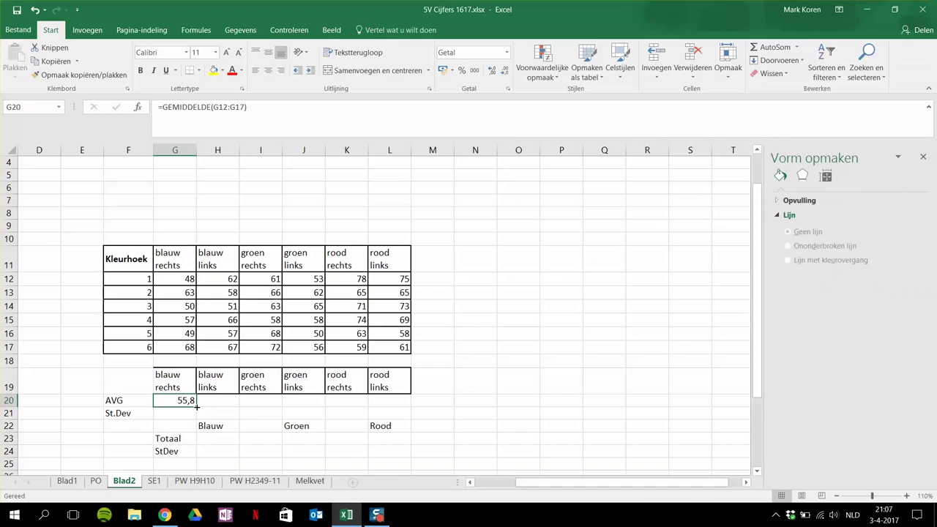
{"action": "left_click_drag", "start_coordinate": [196, 407], "coordinate": [410, 407]}
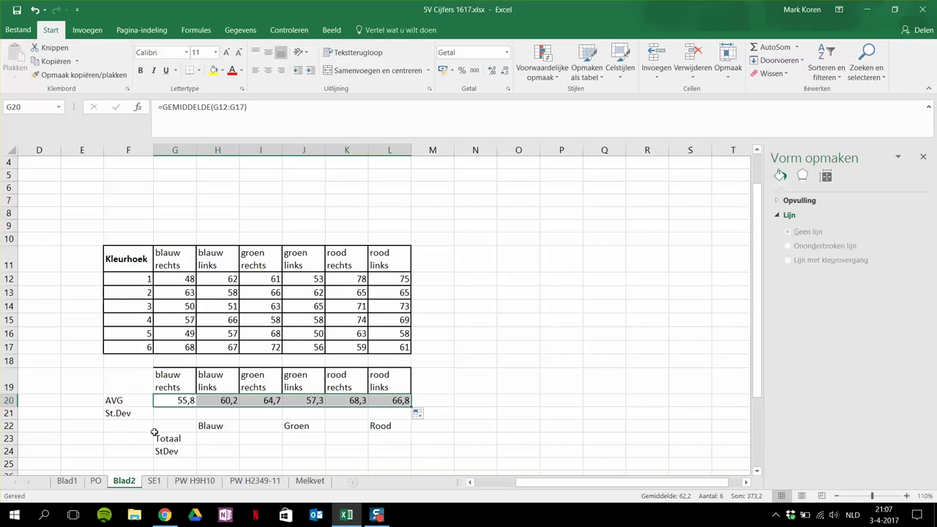
{"action": "left_click", "coordinate": [169, 413]}
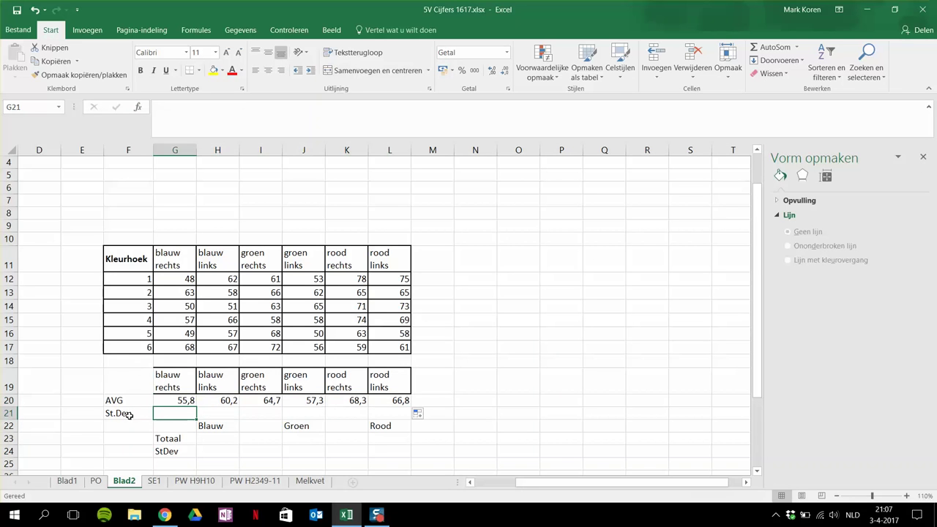
Enter =STDEV.S(G12:G17) in G21 and fill it across to L21.
{"action": "left_click", "coordinate": [172, 281]}
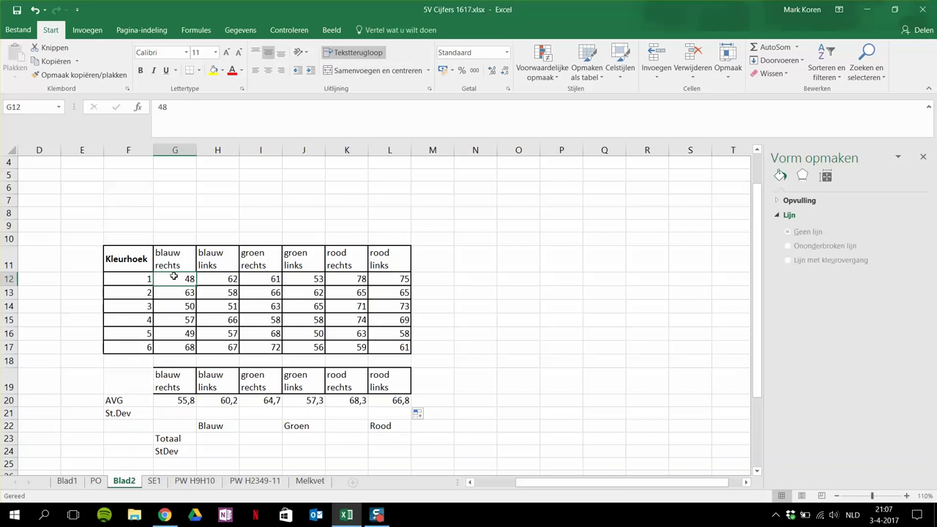
{"action": "left_click", "coordinate": [177, 347]}
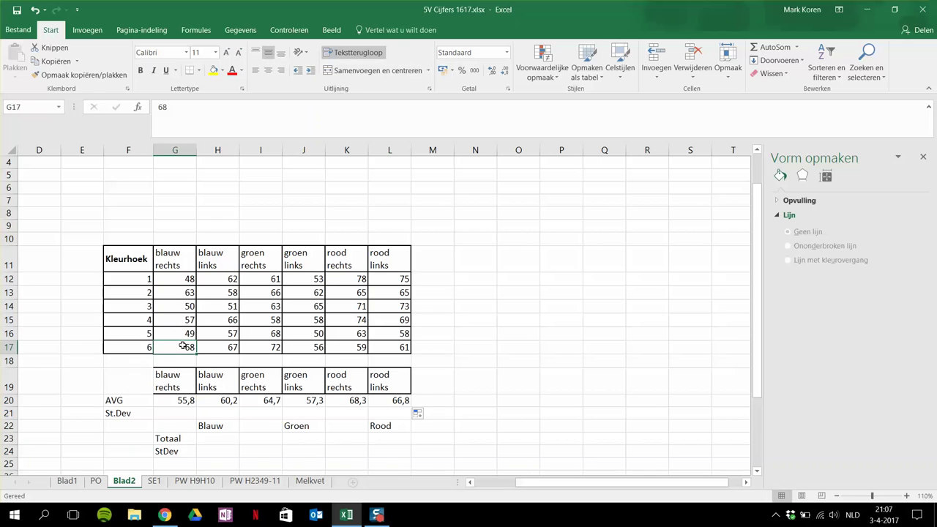
{"action": "left_click", "coordinate": [170, 412]}
{"action": "type", "text": "="}
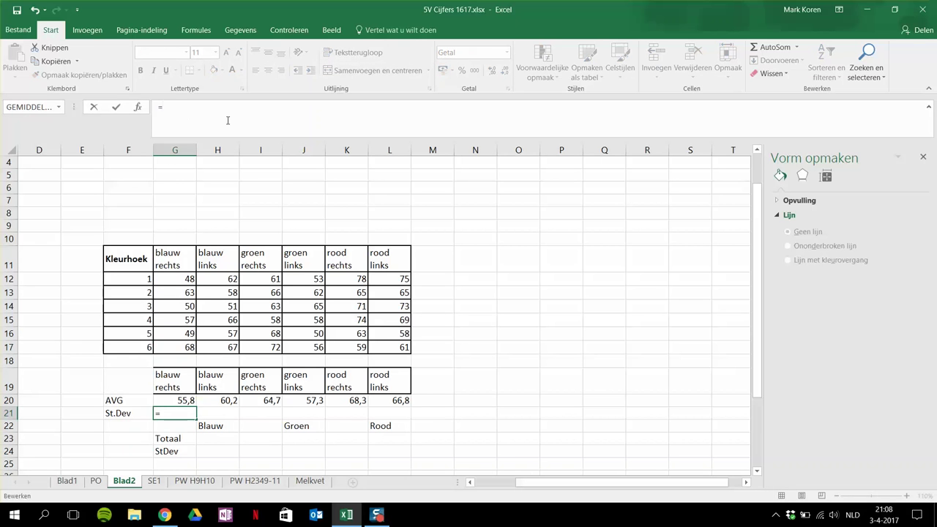
{"action": "type", "text": "st"}
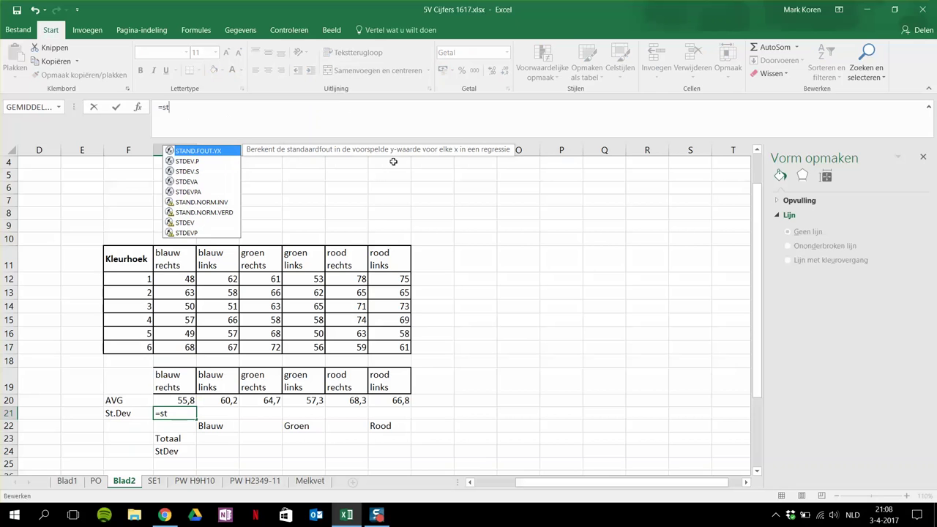
{"action": "double_click", "coordinate": [199, 173]}
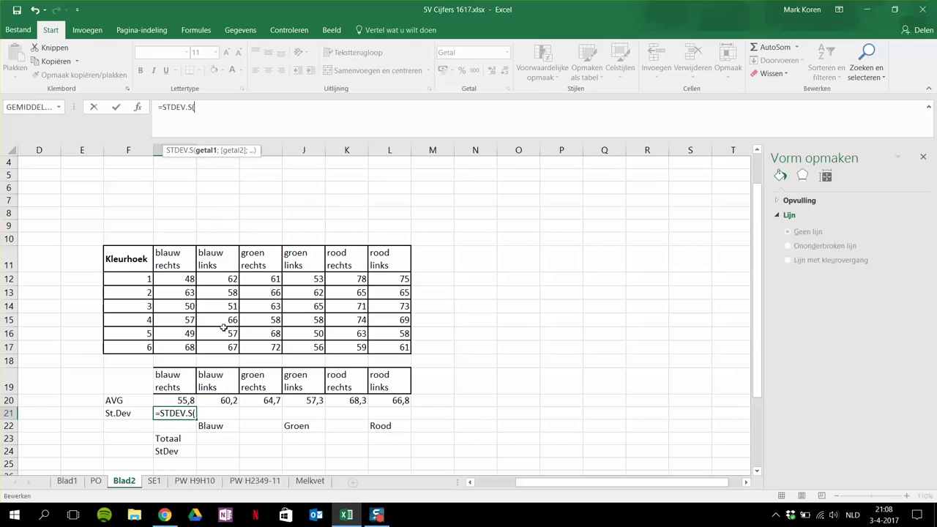
{"action": "left_click_drag", "start_coordinate": [190, 280], "coordinate": [184, 347]}
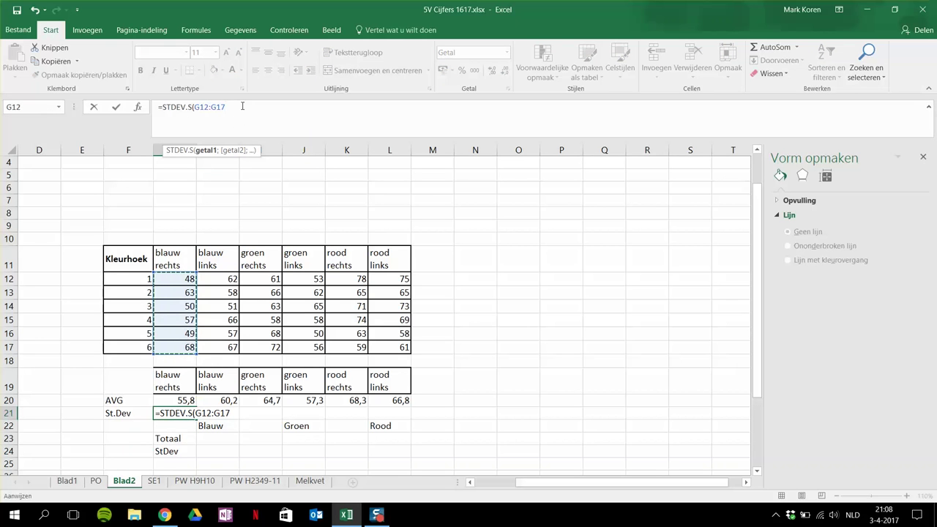
{"action": "type", "text": ")"}
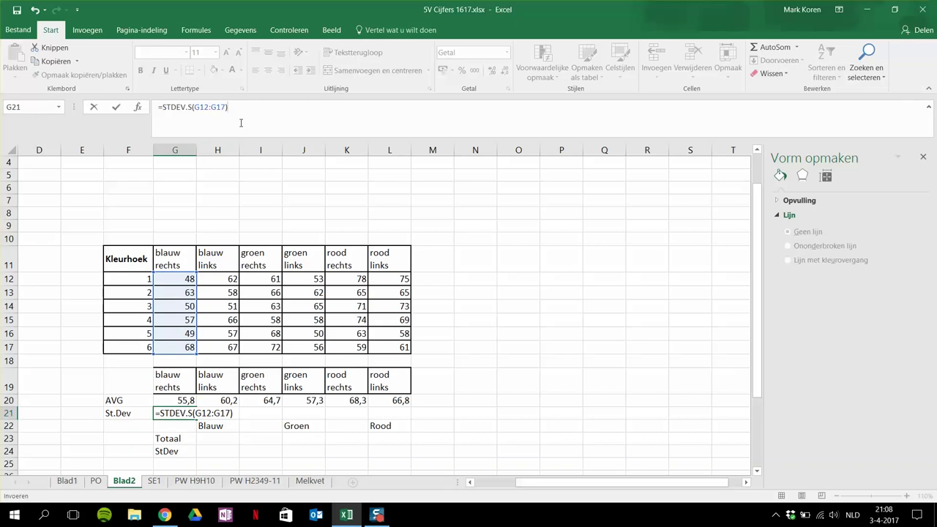
{"action": "key", "text": "Return"}
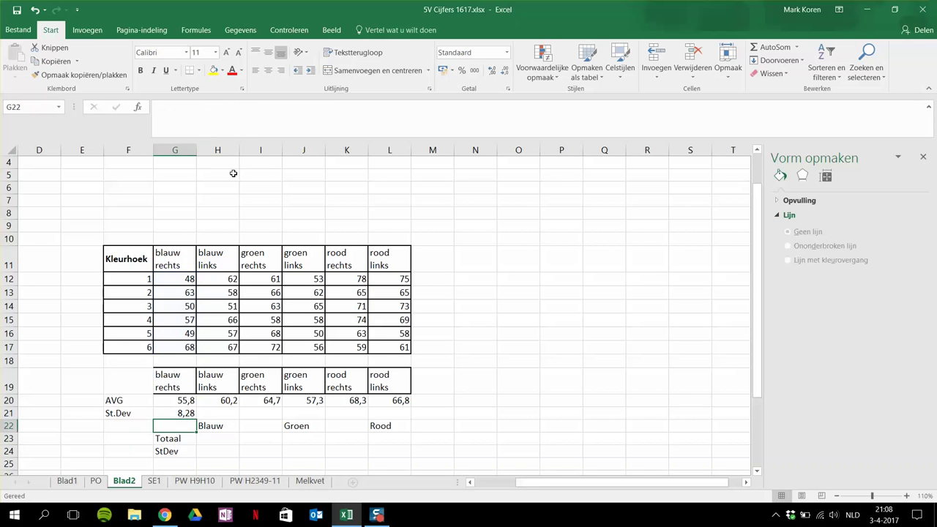
{"action": "left_click", "coordinate": [180, 414]}
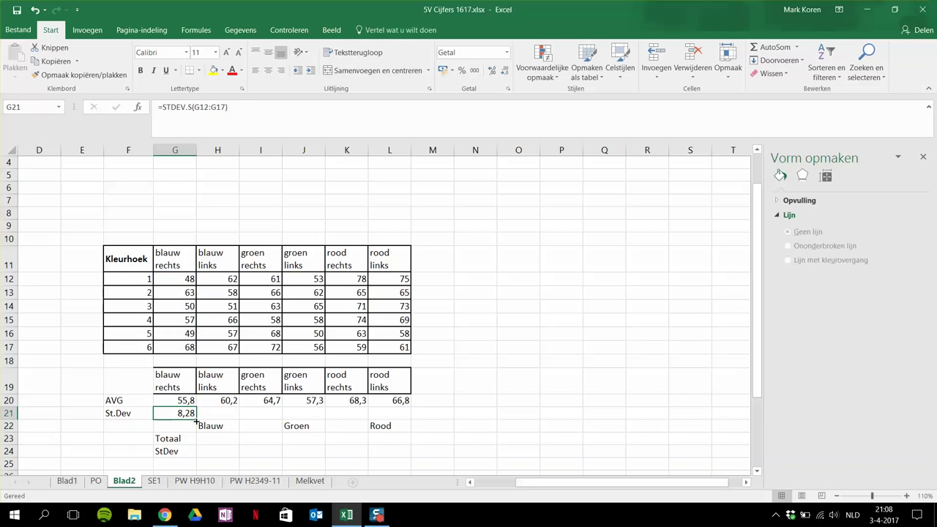
{"action": "left_click_drag", "start_coordinate": [197, 419], "coordinate": [410, 415]}
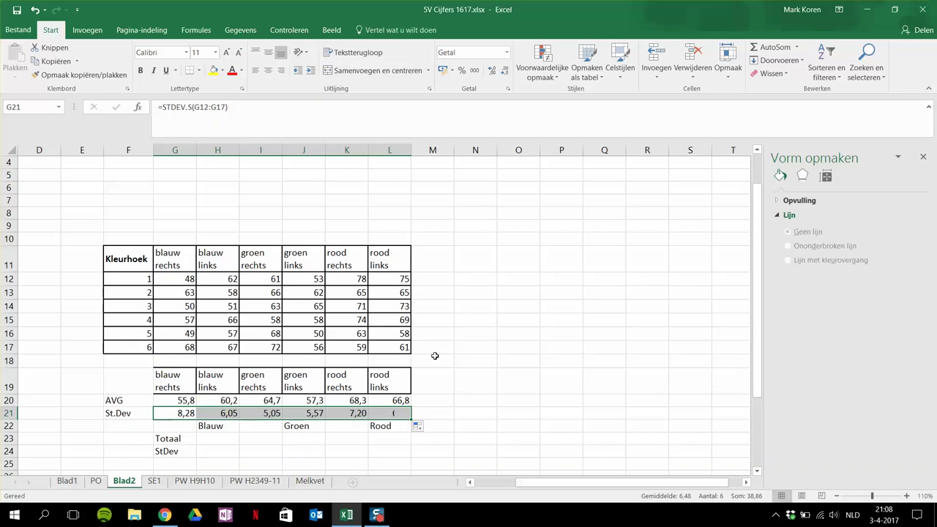
{"action": "scroll", "coordinate": [414, 351], "scroll_direction": "down", "scroll_amount": 1}
Enter the Blauw total =G20+H20 in H23 and =STDEV.S(G12:H17) in H24.
{"action": "left_click", "coordinate": [219, 402]}
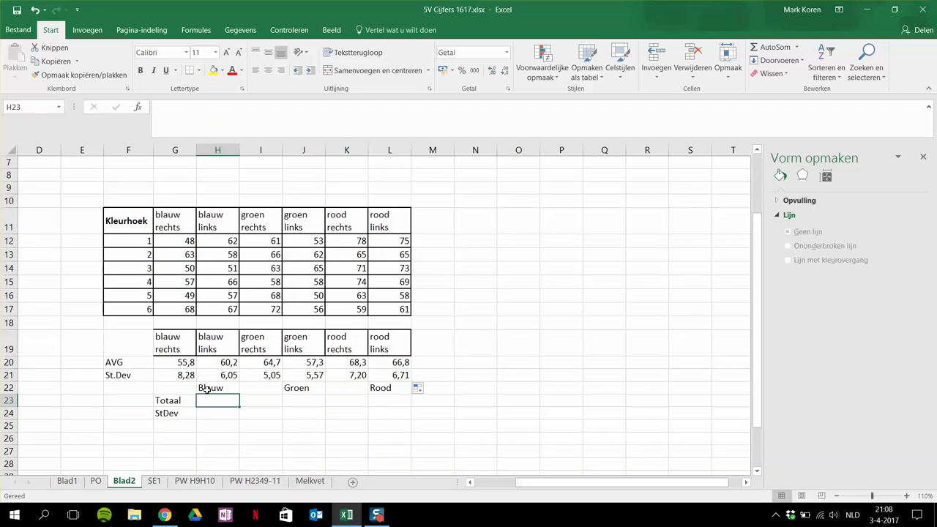
{"action": "type", "text": "="}
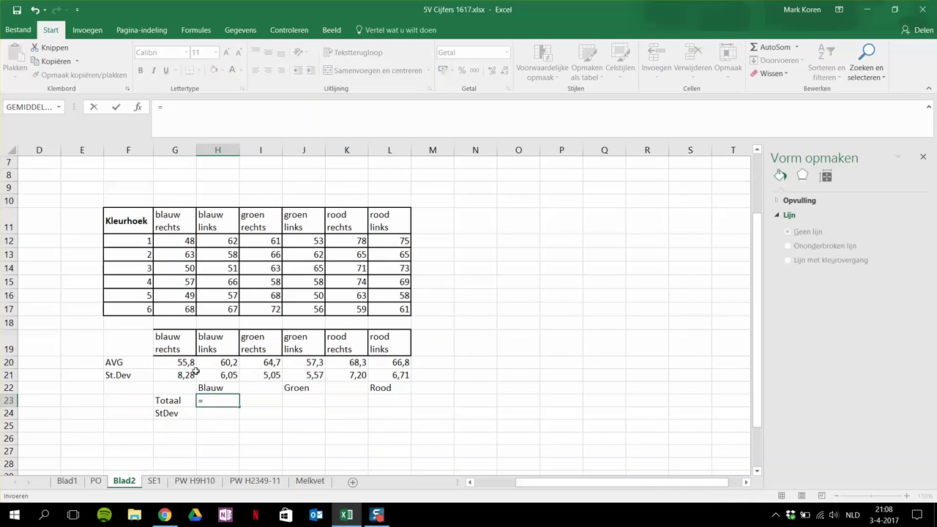
{"action": "left_click", "coordinate": [186, 362]}
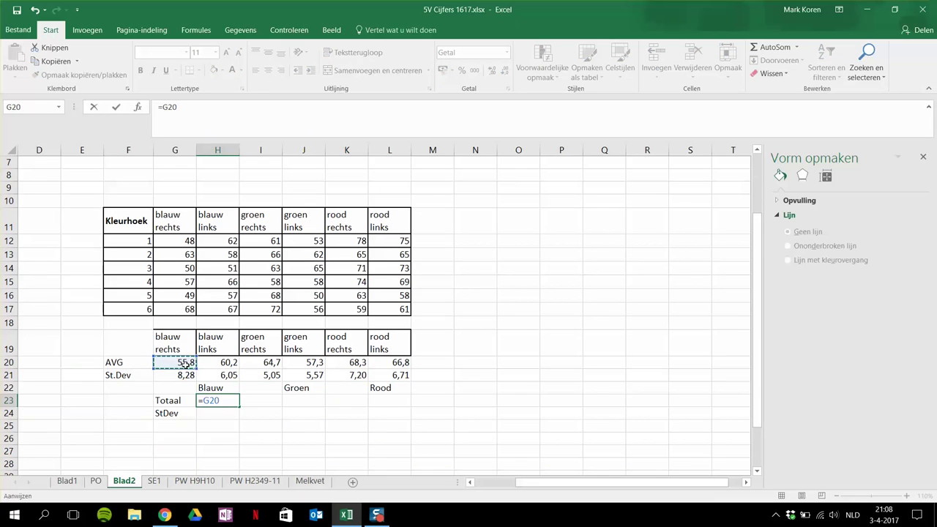
{"action": "type", "text": "+"}
{"action": "left_click", "coordinate": [227, 366]}
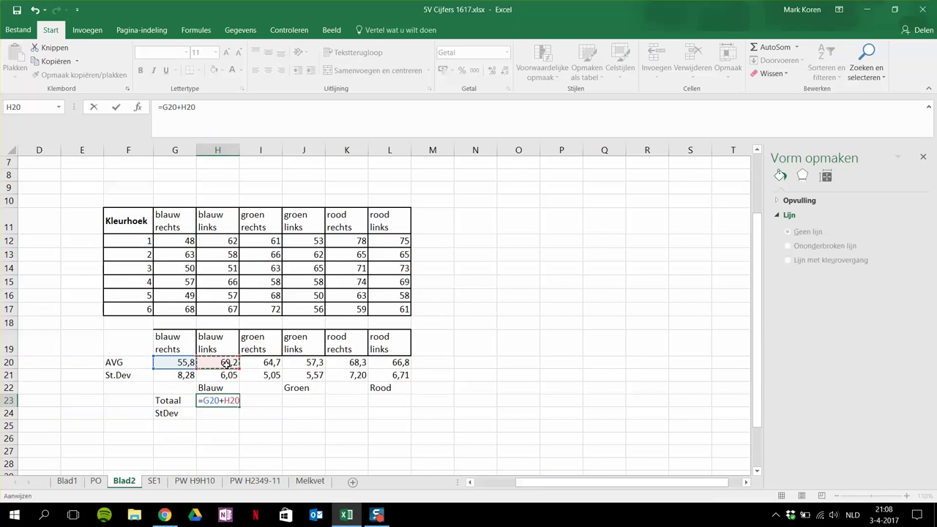
{"action": "key", "text": "Return"}
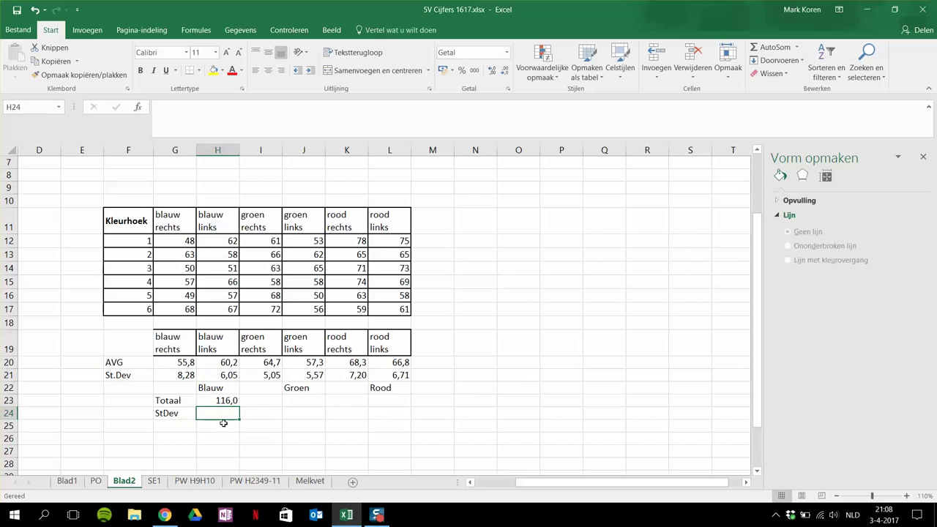
{"action": "type", "text": "="}
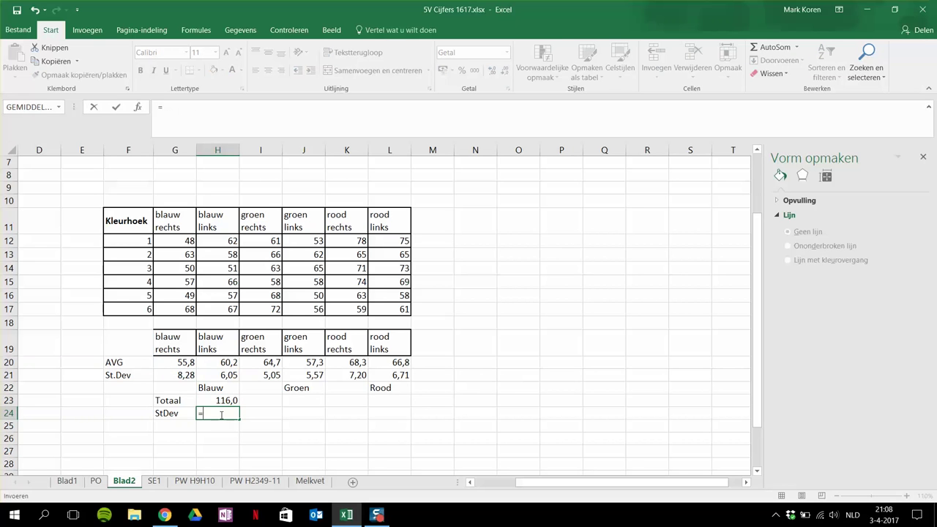
{"action": "type", "text": "s"}
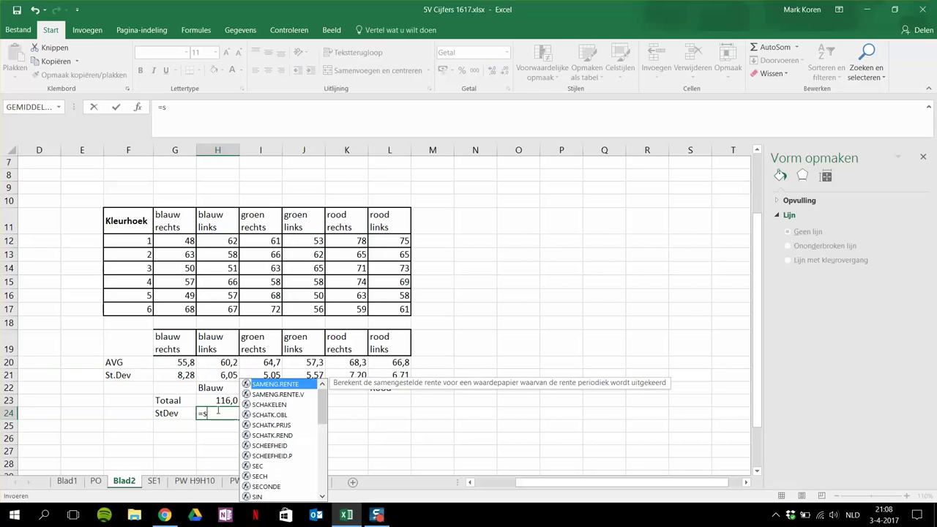
{"action": "type", "text": "t"}
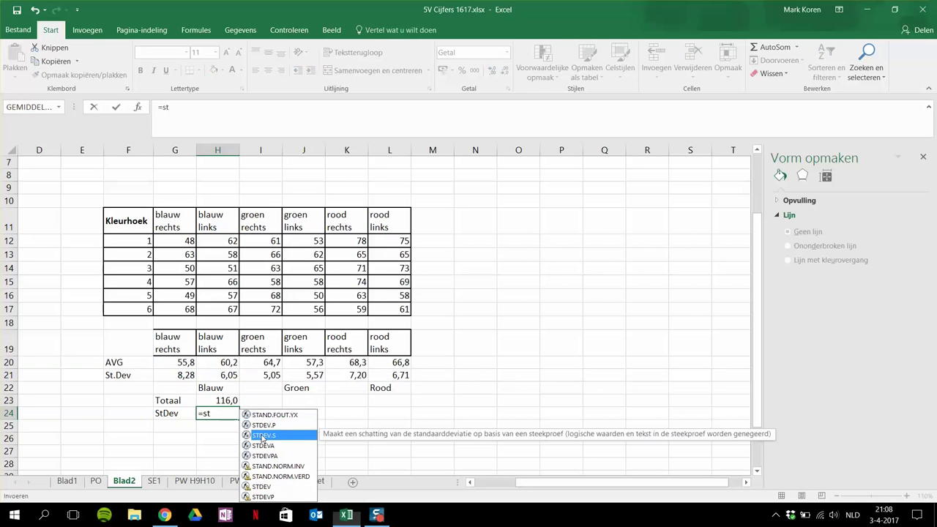
{"action": "double_click", "coordinate": [262, 436]}
{"action": "mouse_move", "coordinate": [173, 240]}
{"action": "left_mouse_down"}
{"action": "mouse_move", "coordinate": [225, 280]}
{"action": "mouse_move", "coordinate": [221, 309]}
{"action": "left_mouse_up"}
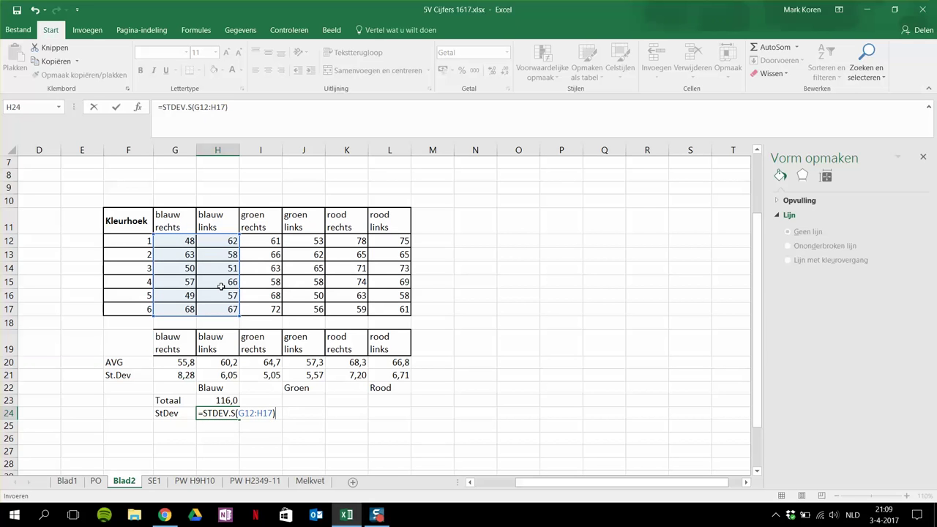
{"action": "key", "text": "Return"}
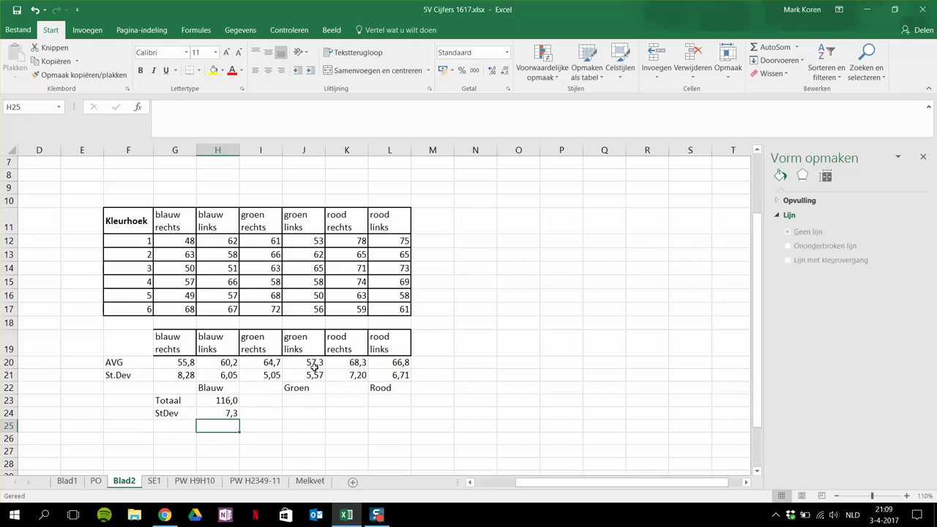
Copy the H23:H24 formulas into J23 and L23 for the Groen and Rood pairs.
{"action": "left_click", "coordinate": [218, 403]}
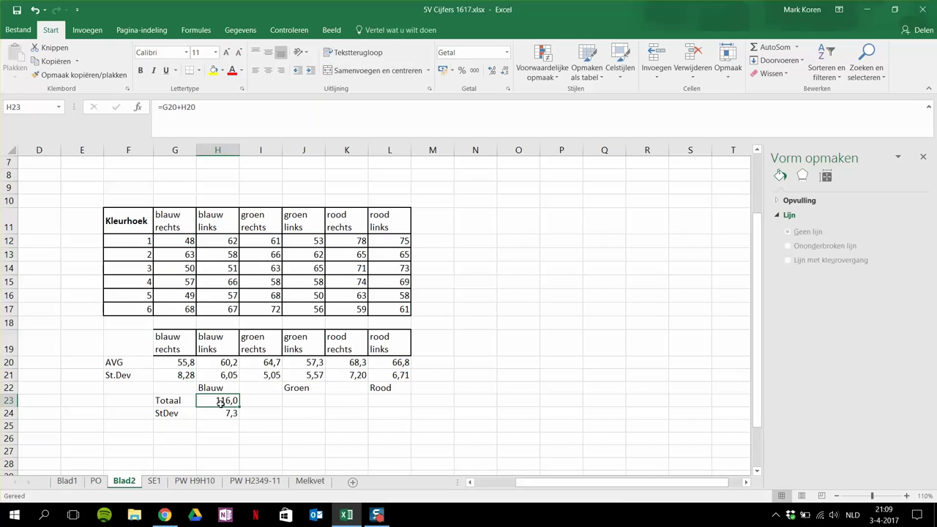
{"action": "left_click_drag", "start_coordinate": [219, 403], "coordinate": [220, 412]}
{"action": "key", "text": "ctrl+c"}
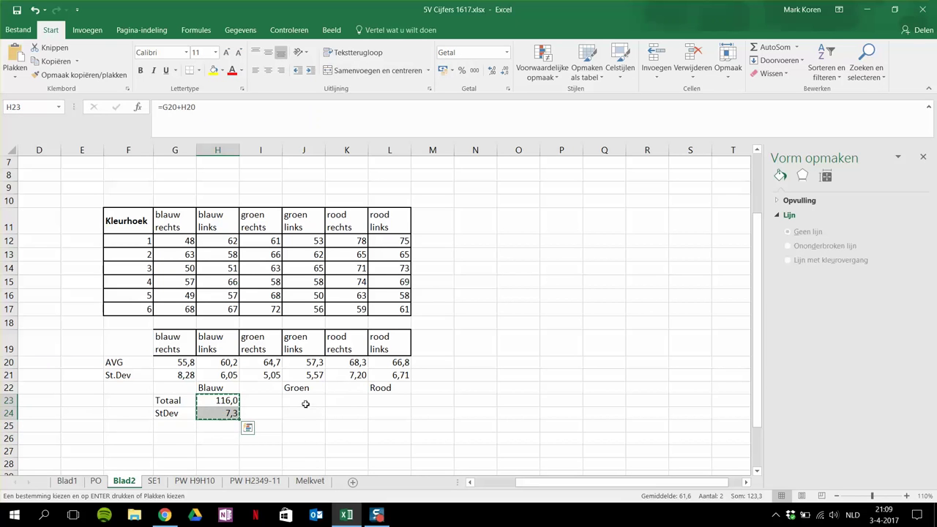
{"action": "left_click", "coordinate": [306, 404]}
{"action": "key", "text": "ctrl+v"}
{"action": "left_click", "coordinate": [374, 403]}
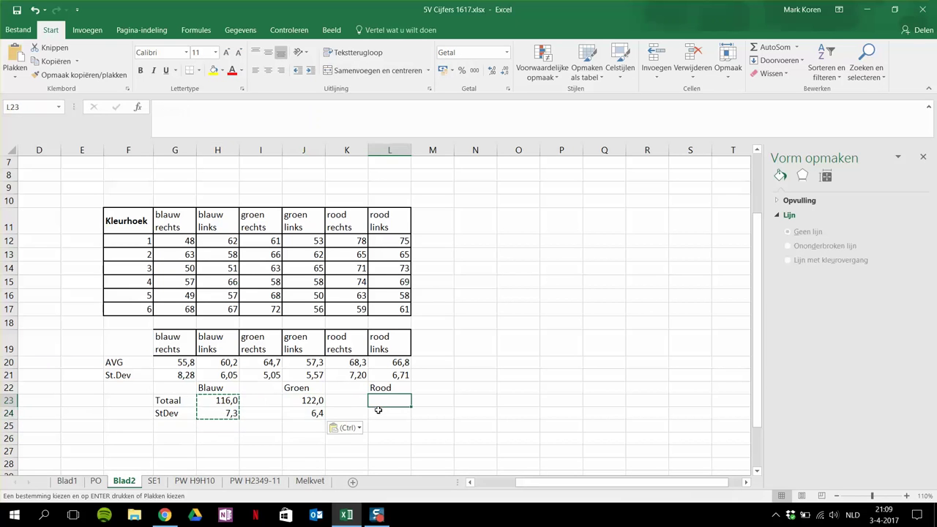
{"action": "key", "text": "ctrl+v"}
{"action": "left_click", "coordinate": [456, 400]}
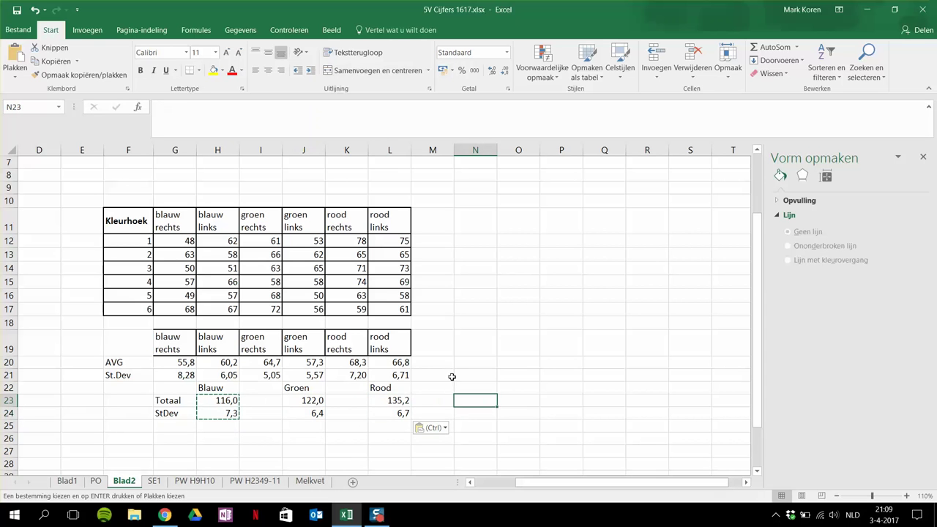
{"action": "key", "text": "Escape"}
{"action": "scroll", "coordinate": [461, 343], "scroll_direction": "down", "scroll_amount": 1}
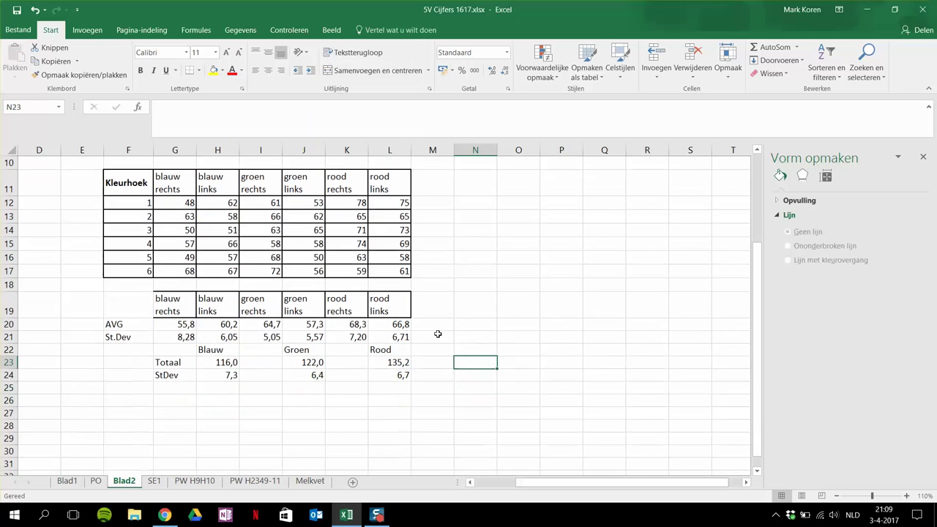
Insert a clustered column chart of G19:L20 and move it below the summary tables.
{"action": "left_click_drag", "start_coordinate": [167, 302], "coordinate": [395, 325]}
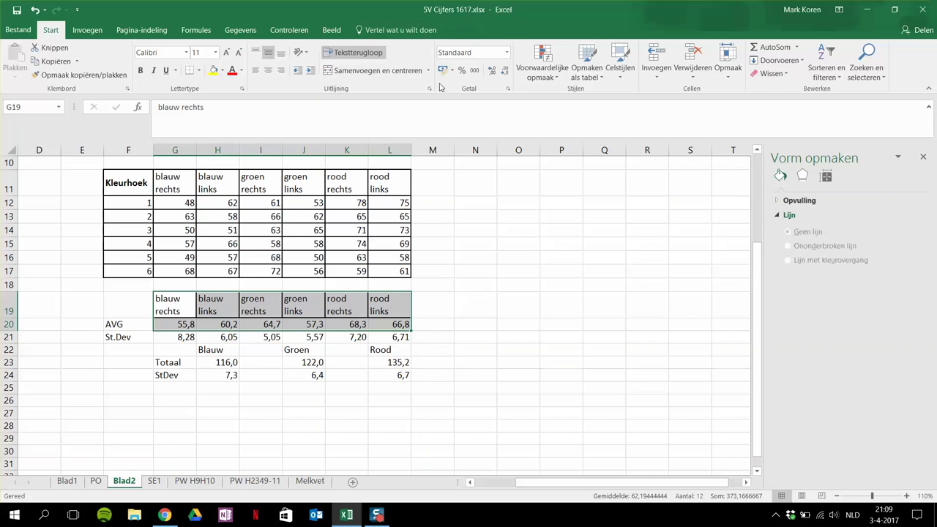
{"action": "left_click", "coordinate": [95, 30]}
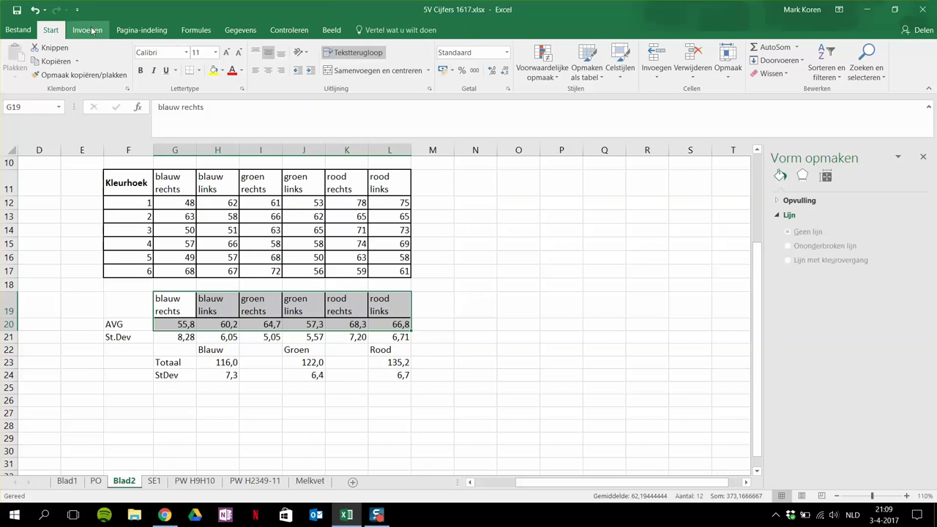
{"action": "left_click", "coordinate": [437, 62]}
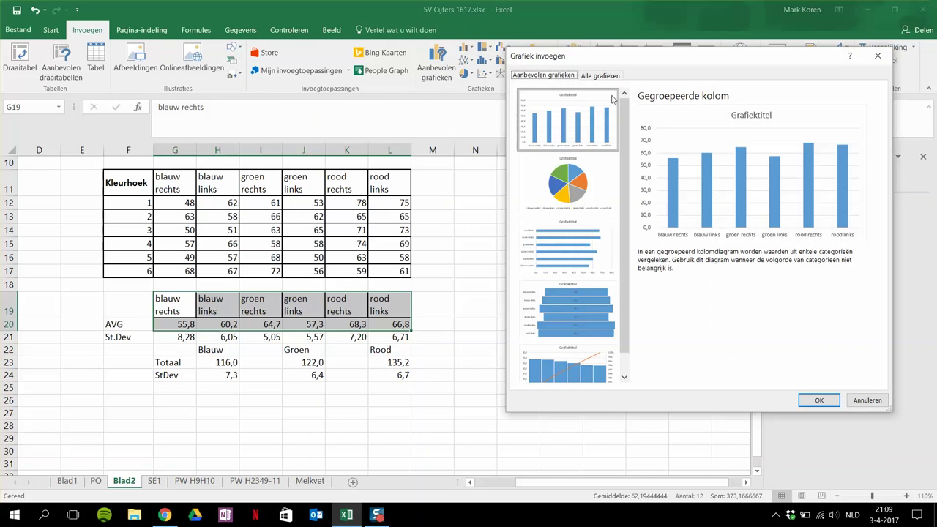
{"action": "left_click", "coordinate": [820, 401]}
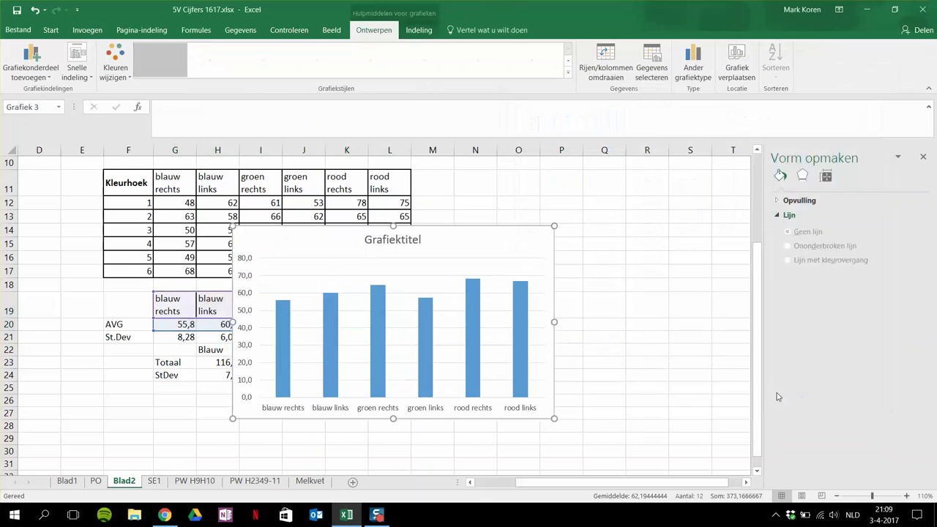
{"action": "scroll", "coordinate": [519, 306], "scroll_direction": "down", "scroll_amount": 1}
{"action": "scroll", "coordinate": [590, 329], "scroll_direction": "down", "scroll_amount": 2}
{"action": "scroll", "coordinate": [590, 329], "scroll_direction": "up", "scroll_amount": 2}
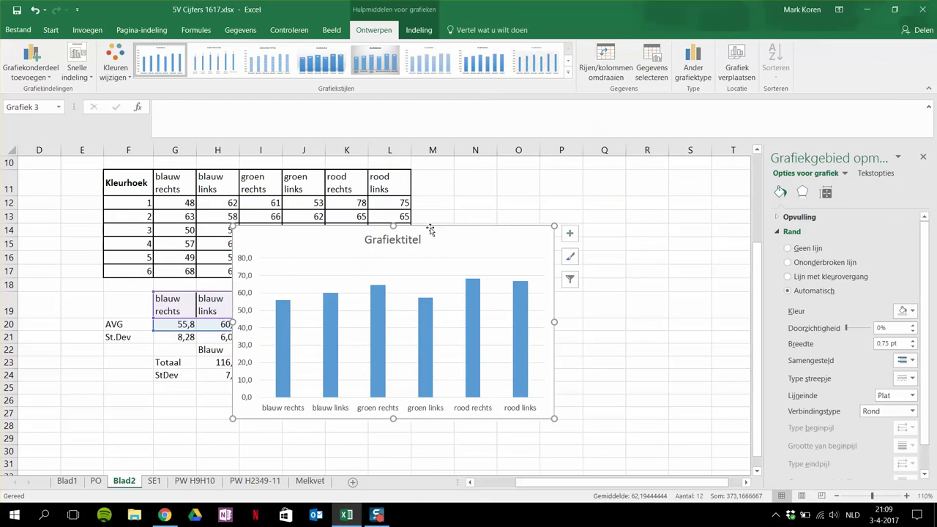
{"action": "mouse_move", "coordinate": [426, 227]}
{"action": "left_mouse_down"}
{"action": "mouse_move", "coordinate": [281, 398]}
{"action": "mouse_move", "coordinate": [288, 400]}
{"action": "left_mouse_up"}
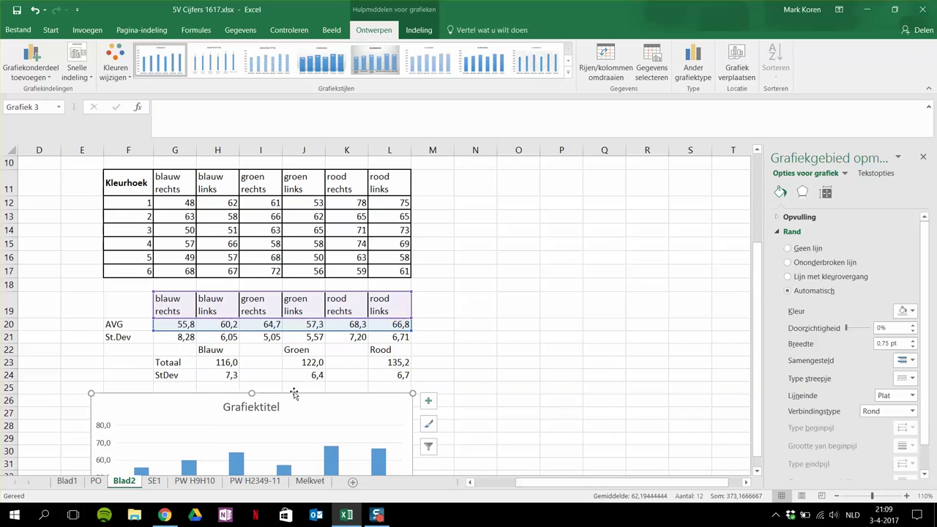
{"action": "scroll", "coordinate": [444, 274], "scroll_direction": "down", "scroll_amount": 4}
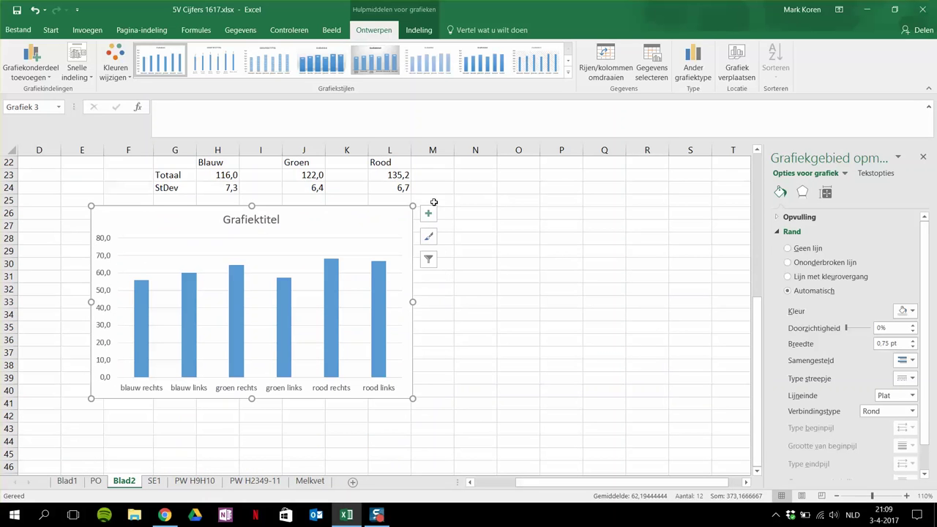
Add axis titles and error bars to the averages chart, setting the error amount to Aangepast.
{"action": "left_click", "coordinate": [428, 213]}
{"action": "left_click", "coordinate": [455, 236]}
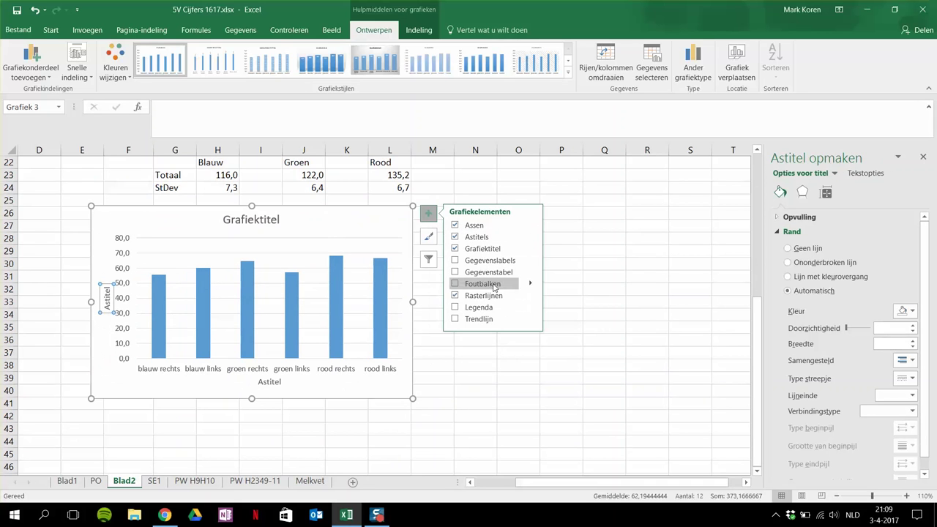
{"action": "left_click", "coordinate": [531, 287]}
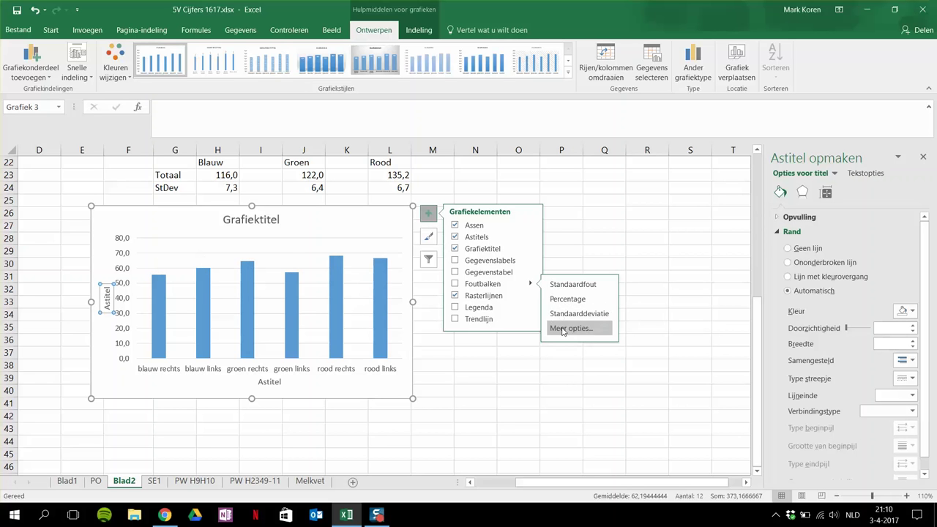
{"action": "left_click", "coordinate": [562, 328]}
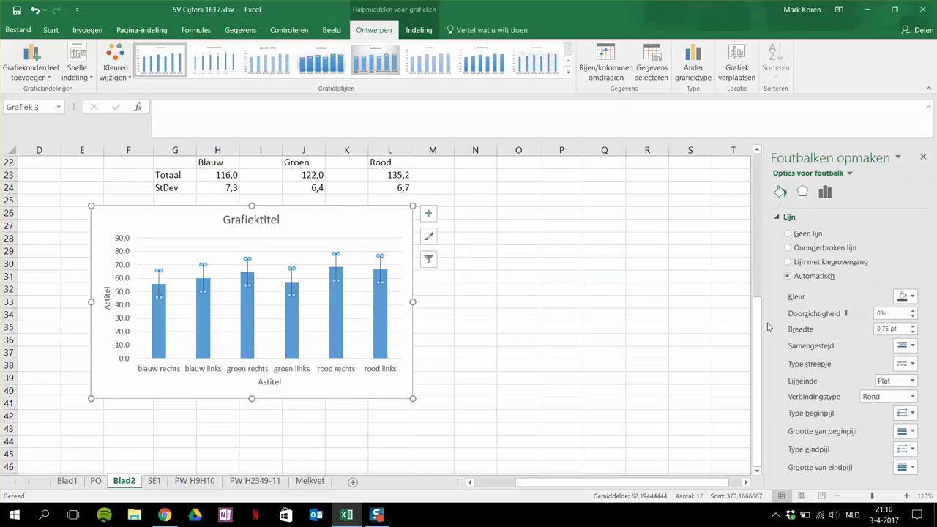
{"action": "left_click", "coordinate": [428, 213]}
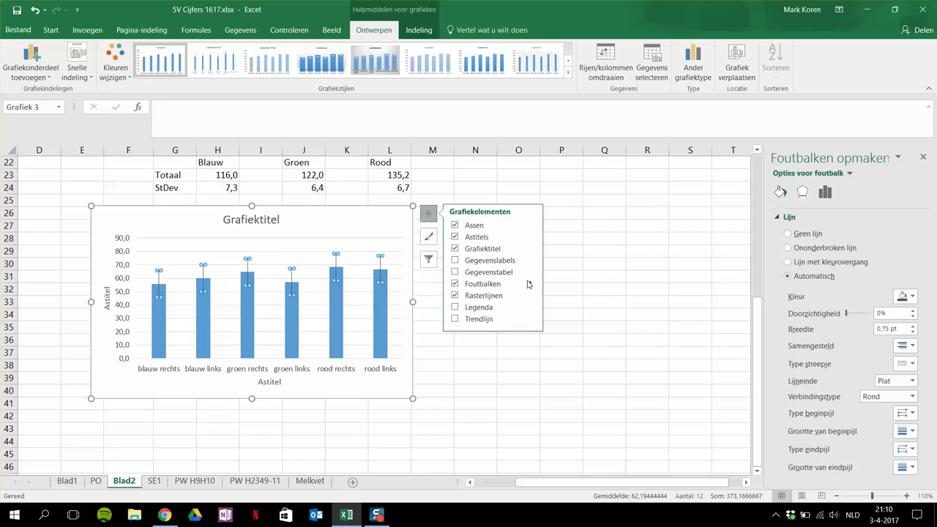
{"action": "mouse_move", "coordinate": [532, 287]}
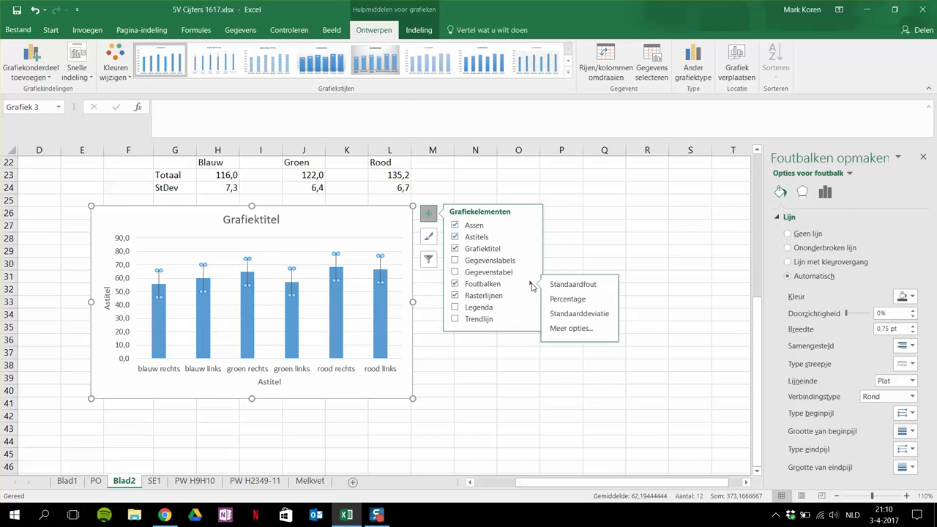
{"action": "left_click", "coordinate": [561, 328]}
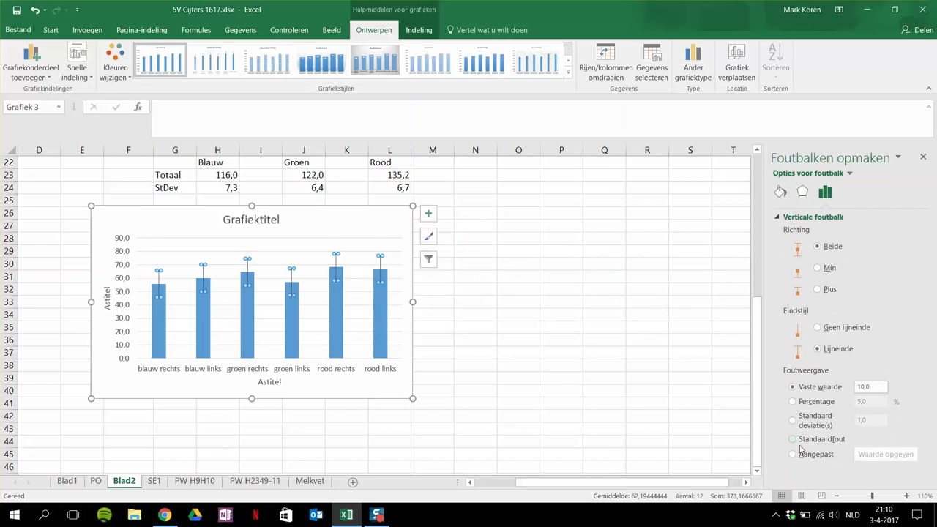
{"action": "left_click", "coordinate": [794, 455]}
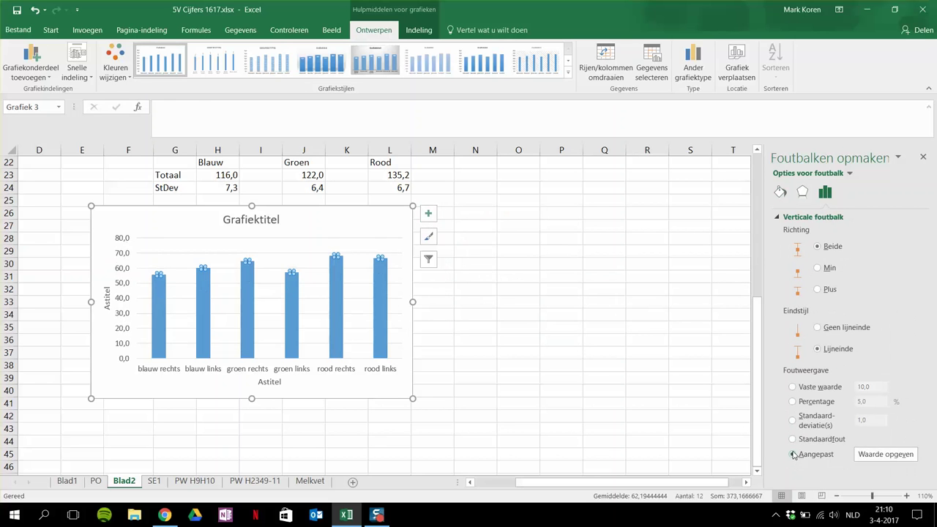
Specify G21:L21 as both the positive and negative custom error values.
{"action": "left_click", "coordinate": [886, 455]}
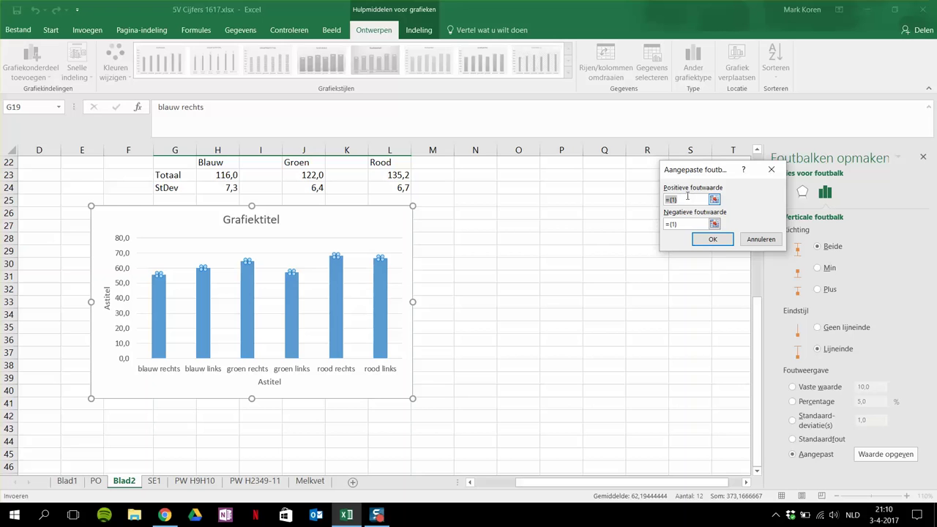
{"action": "key", "text": "BackSpace"}
{"action": "key", "text": "BackSpace"}
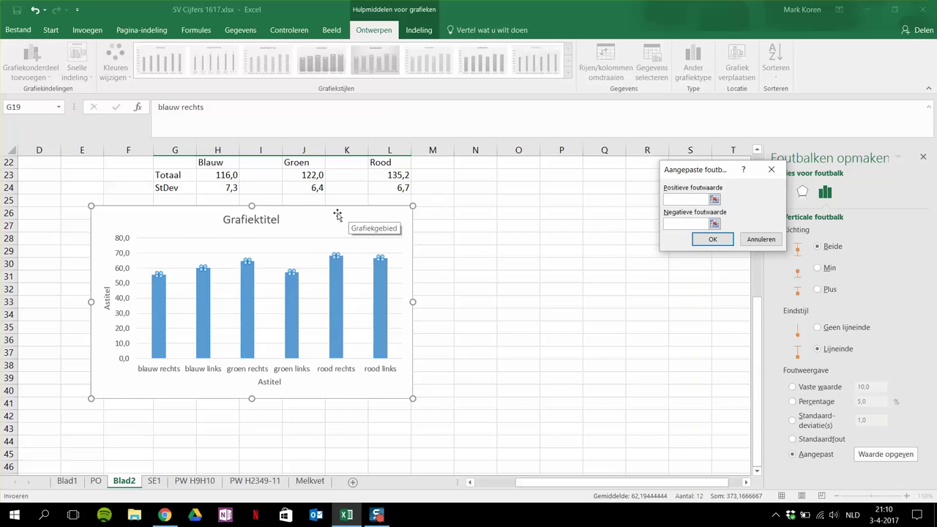
{"action": "scroll", "coordinate": [337, 215], "scroll_direction": "up", "scroll_amount": 1}
{"action": "left_click_drag", "start_coordinate": [186, 201], "coordinate": [408, 201]}
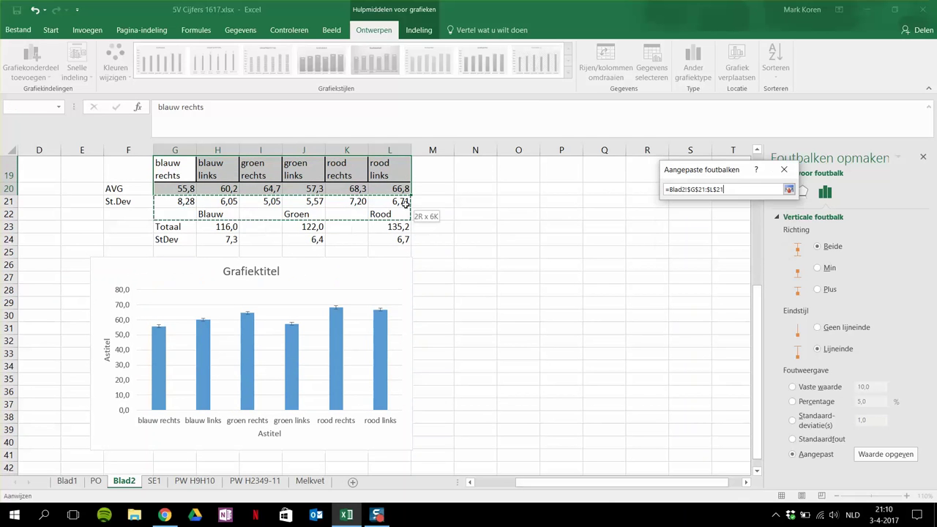
{"action": "left_click", "coordinate": [679, 223]}
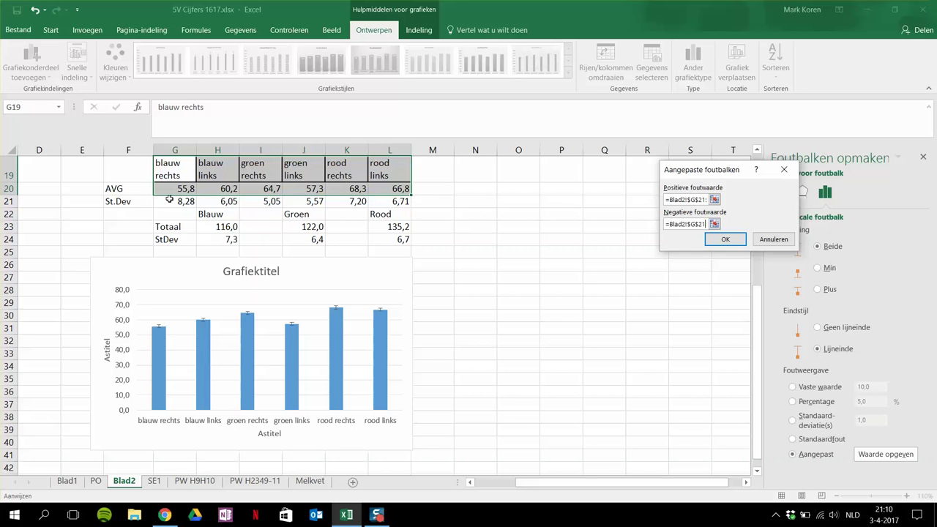
{"action": "left_click_drag", "start_coordinate": [163, 201], "coordinate": [408, 206]}
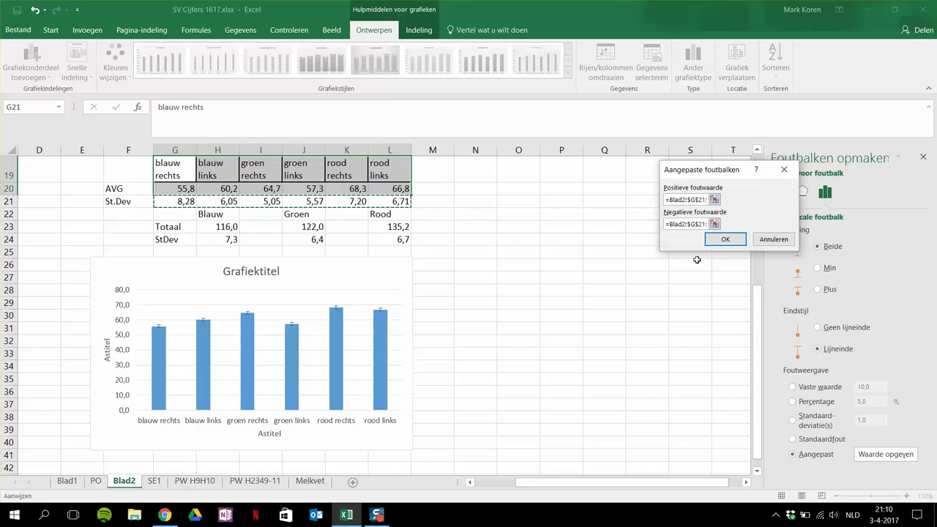
{"action": "left_click", "coordinate": [722, 240]}
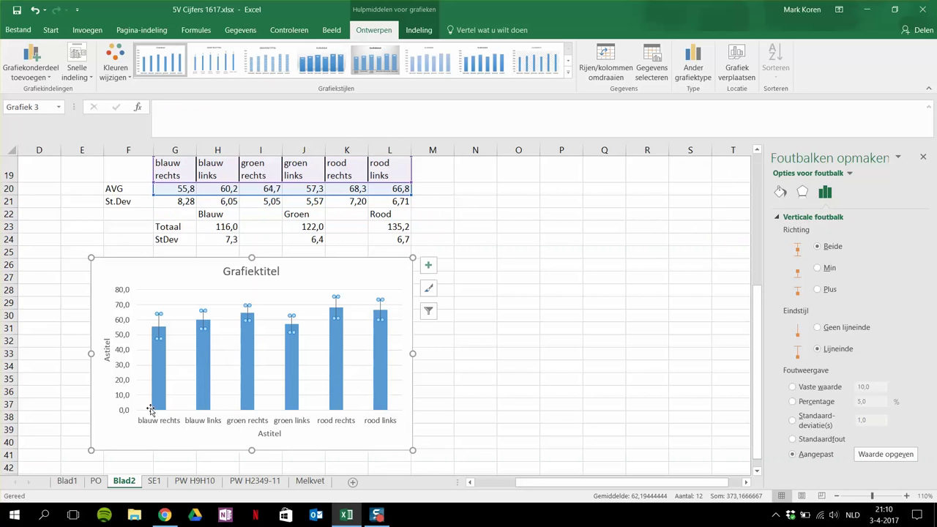
Set the averages chart's vertical axis minimum to 40,0.
{"action": "right_click", "coordinate": [124, 354]}
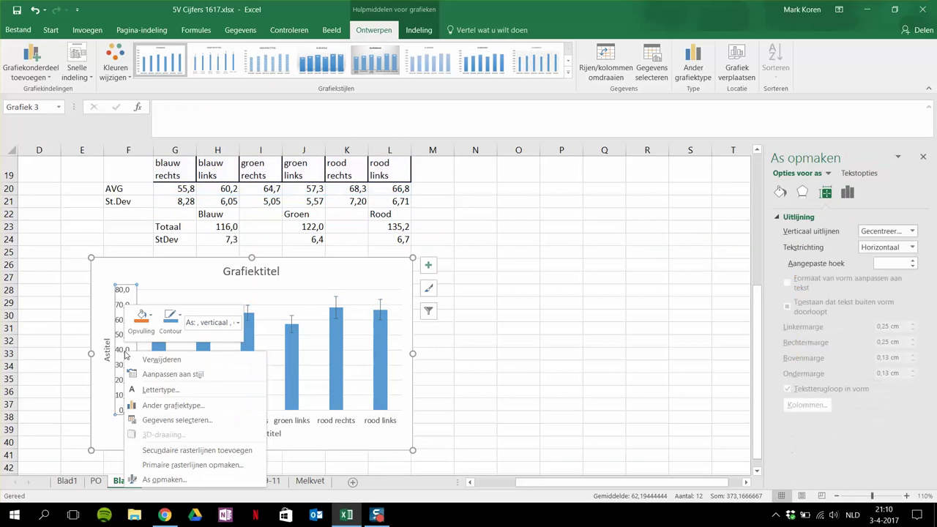
{"action": "left_click", "coordinate": [176, 479]}
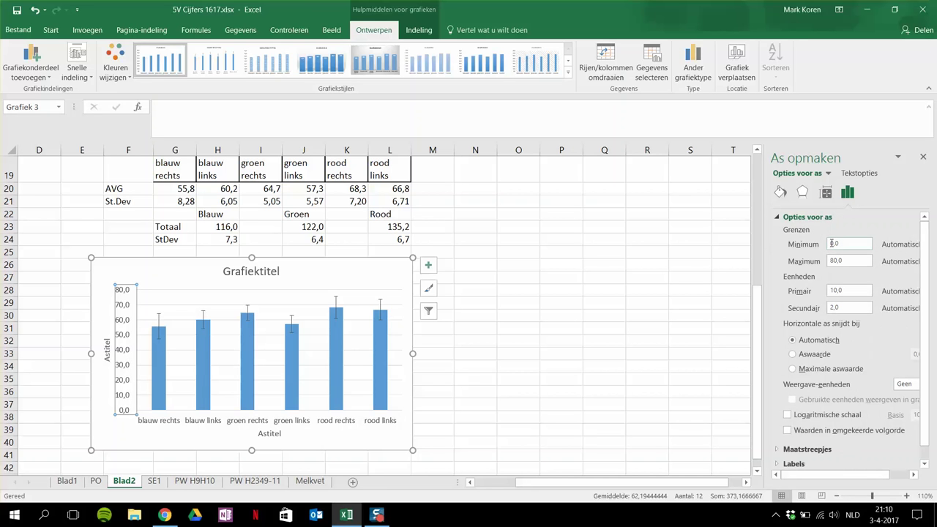
{"action": "left_click", "coordinate": [831, 244]}
{"action": "type", "text": "4"}
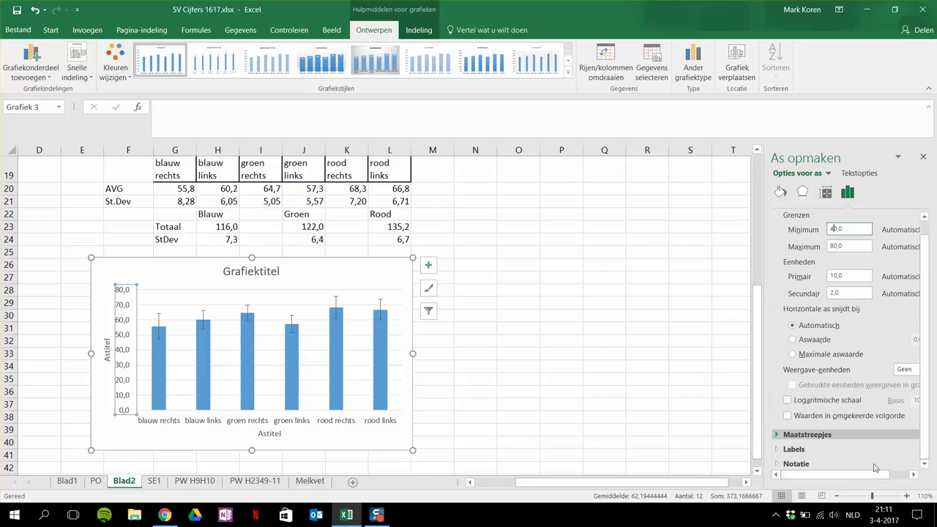
{"action": "key", "text": "Return"}
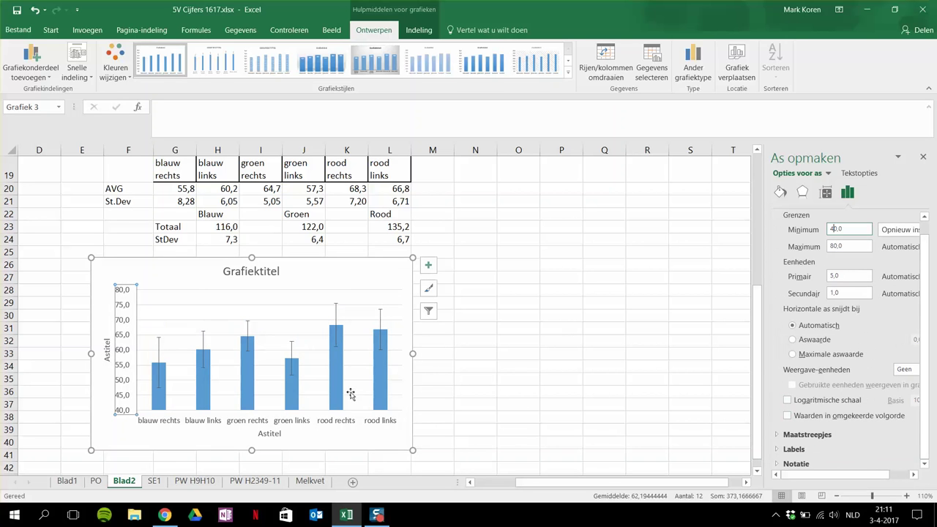
{"action": "left_click", "coordinate": [518, 330]}
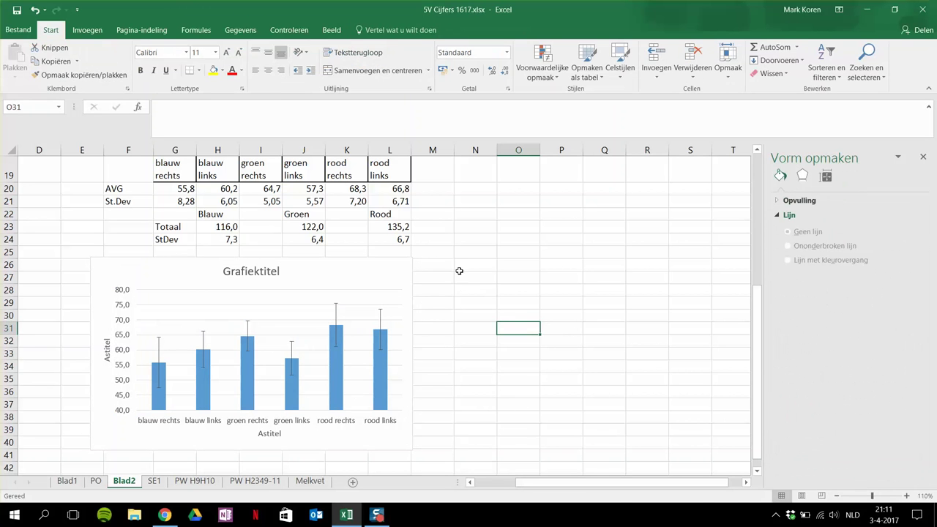
{"action": "left_click", "coordinate": [471, 275]}
Insert a clustered column chart of the totals H22:L23 and place it beside the first chart.
{"action": "left_click", "coordinate": [87, 30]}
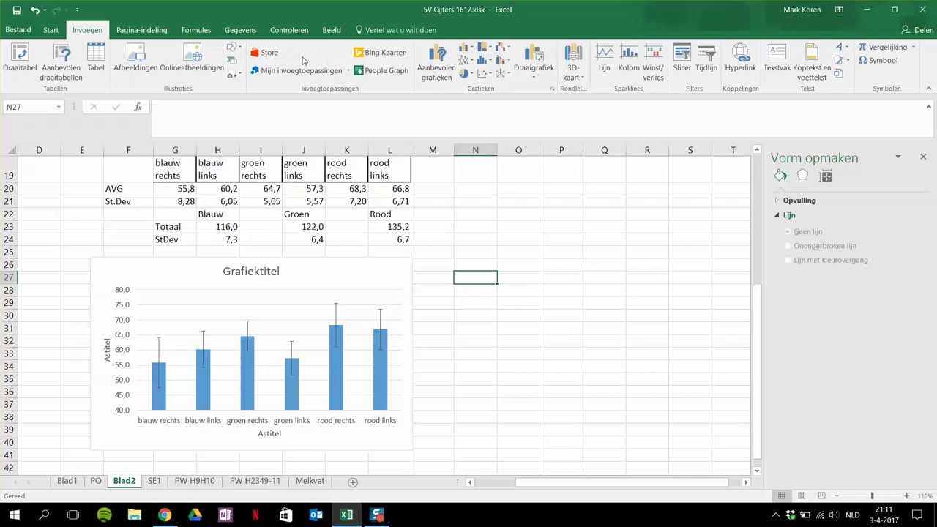
{"action": "left_click", "coordinate": [436, 64]}
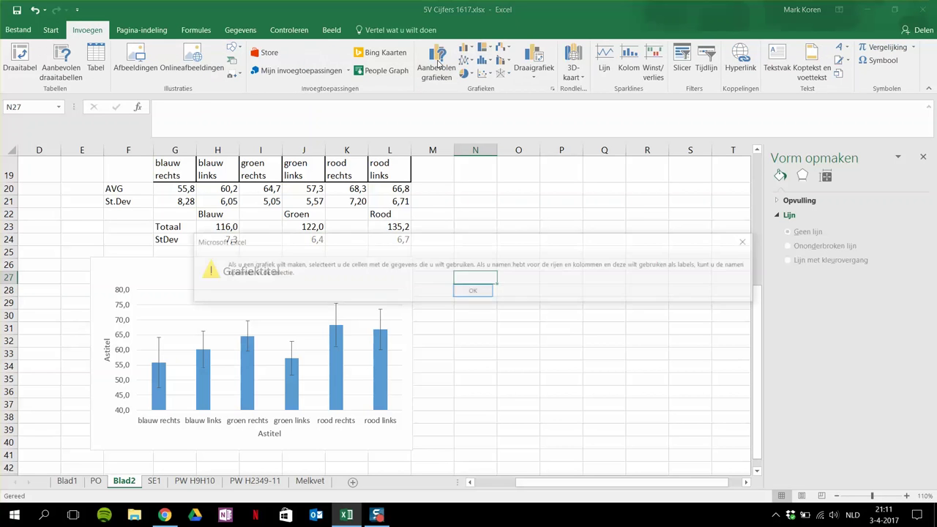
{"action": "left_click", "coordinate": [469, 290]}
{"action": "left_click_drag", "start_coordinate": [214, 218], "coordinate": [377, 227]}
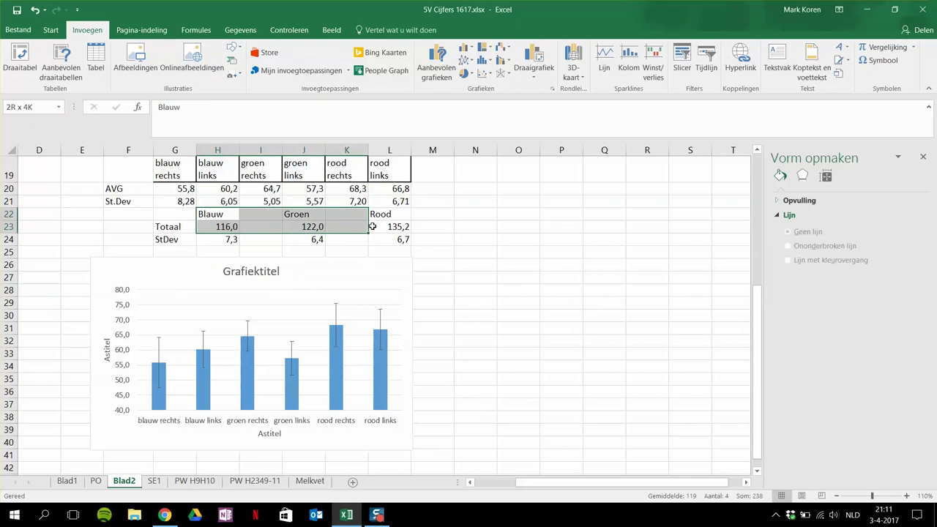
{"action": "left_click", "coordinate": [437, 64]}
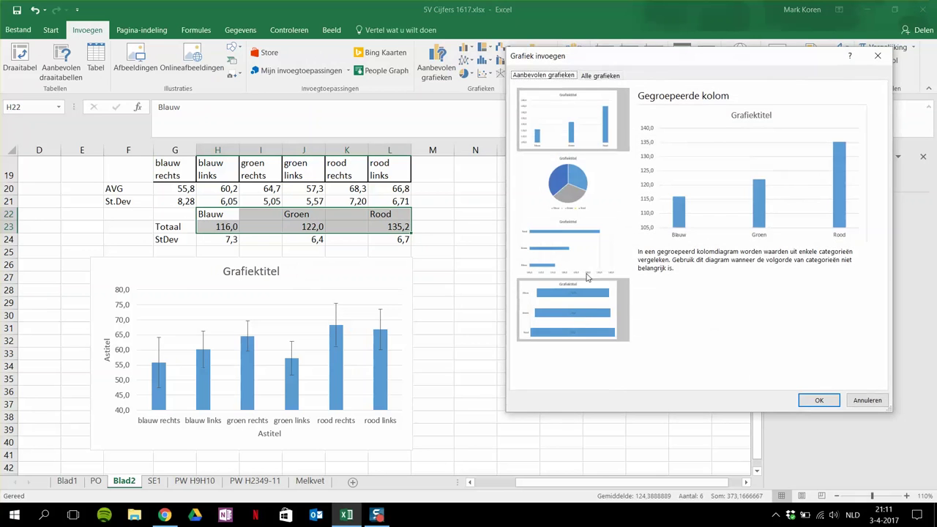
{"action": "left_click", "coordinate": [820, 399]}
{"action": "left_click_drag", "start_coordinate": [449, 236], "coordinate": [638, 266]}
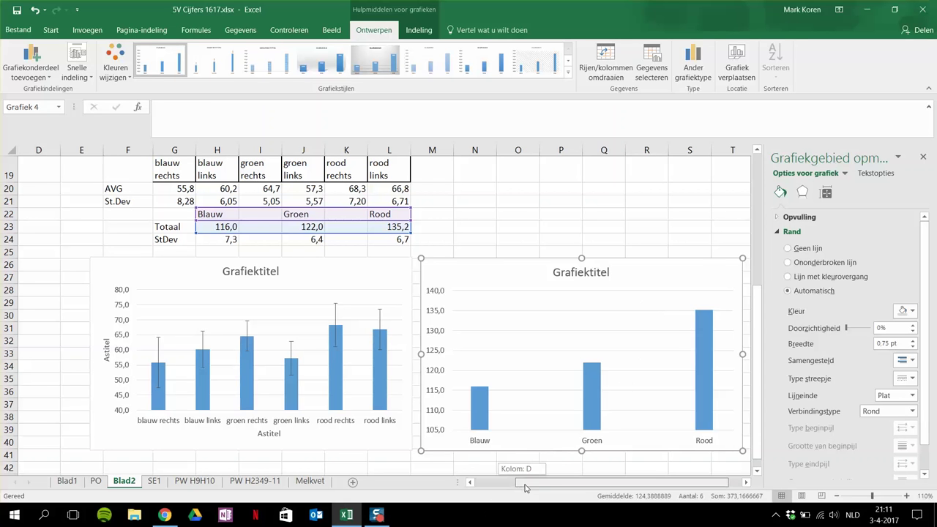
Add axis titles and error bars to the totals chart and open the error bar options.
{"action": "left_click_drag", "start_coordinate": [560, 484], "coordinate": [578, 487]}
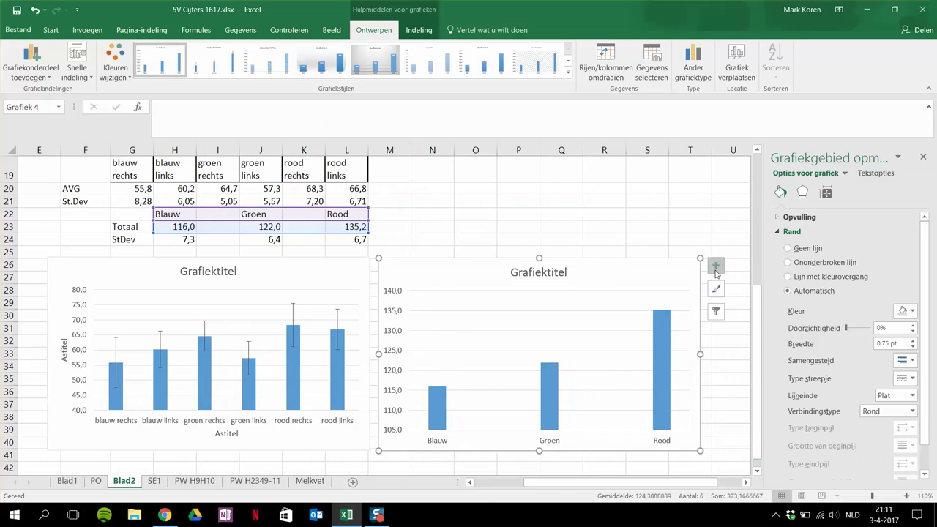
{"action": "left_click", "coordinate": [716, 266]}
{"action": "left_click", "coordinate": [743, 289]}
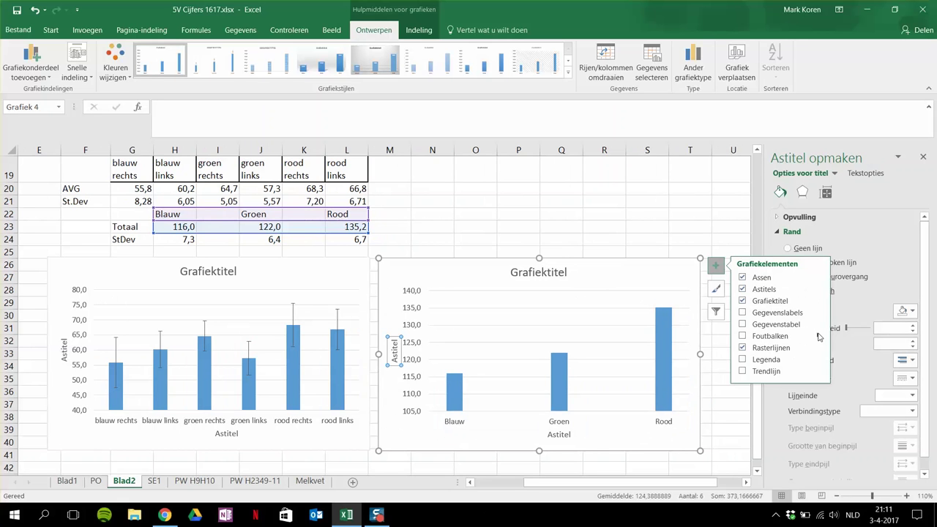
{"action": "left_click", "coordinate": [819, 336]}
{"action": "left_click", "coordinate": [850, 380]}
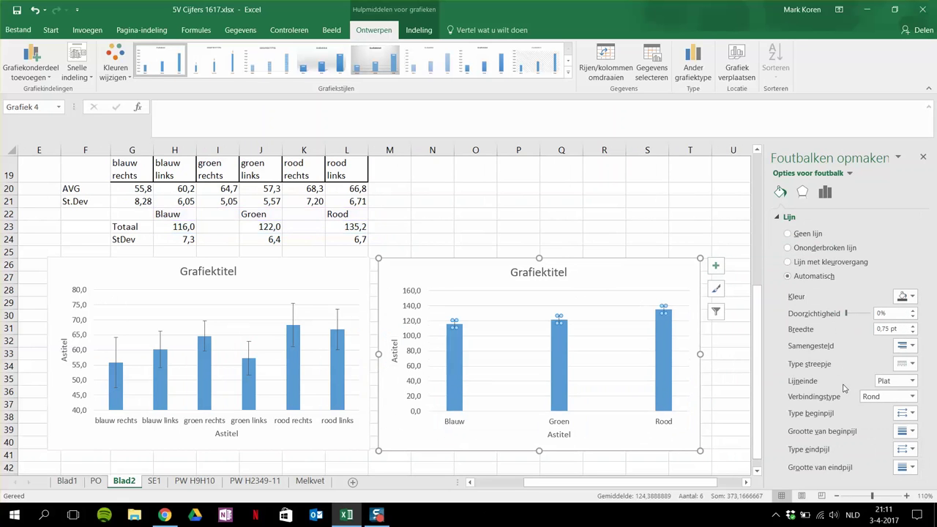
{"action": "left_click", "coordinate": [716, 266]}
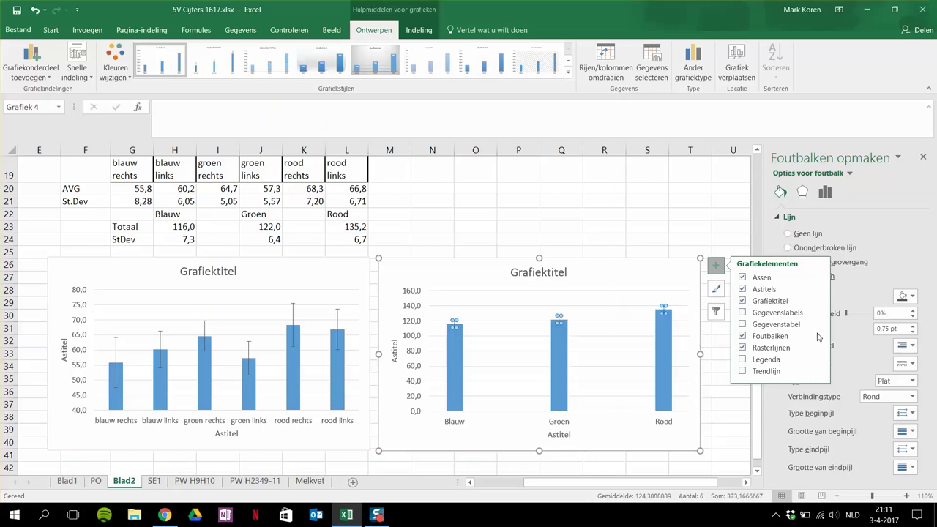
{"action": "mouse_move", "coordinate": [822, 339]}
{"action": "left_click", "coordinate": [849, 380]}
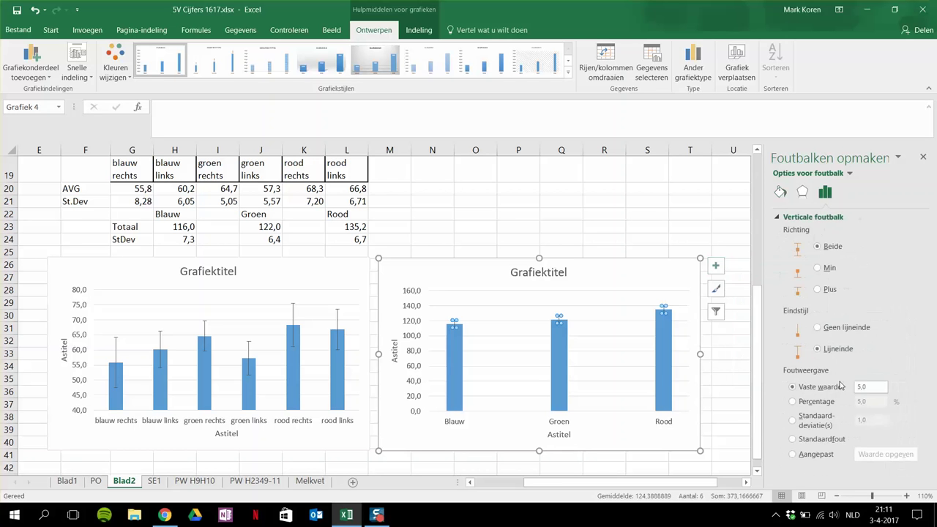
Give the totals chart custom error bars using StDev range H24:L24 for positive and negative values.
{"action": "left_click", "coordinate": [810, 454]}
{"action": "left_click", "coordinate": [882, 454]}
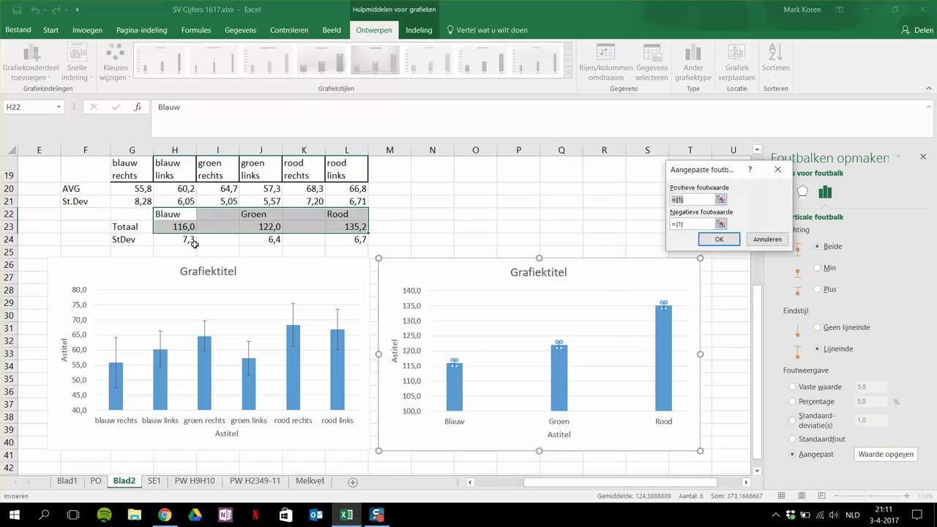
{"action": "left_click_drag", "start_coordinate": [187, 241], "coordinate": [358, 240]}
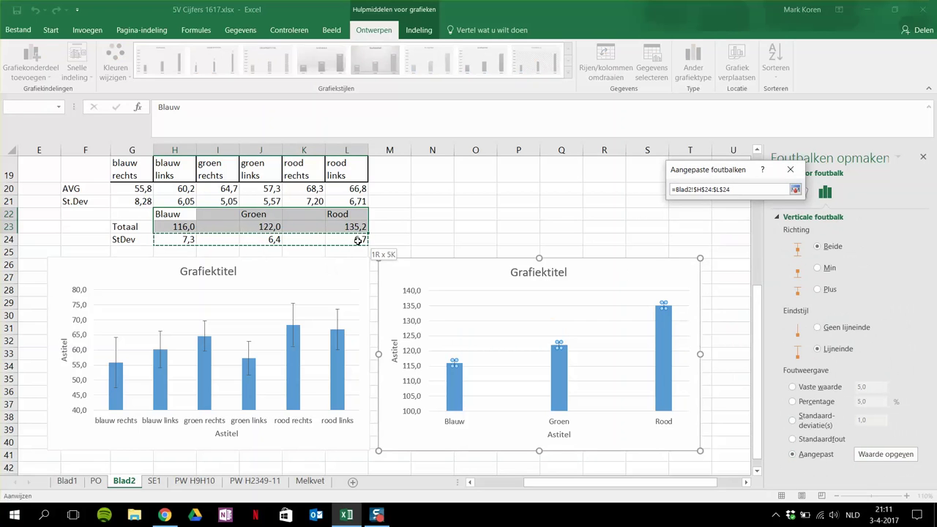
{"action": "left_click", "coordinate": [695, 224]}
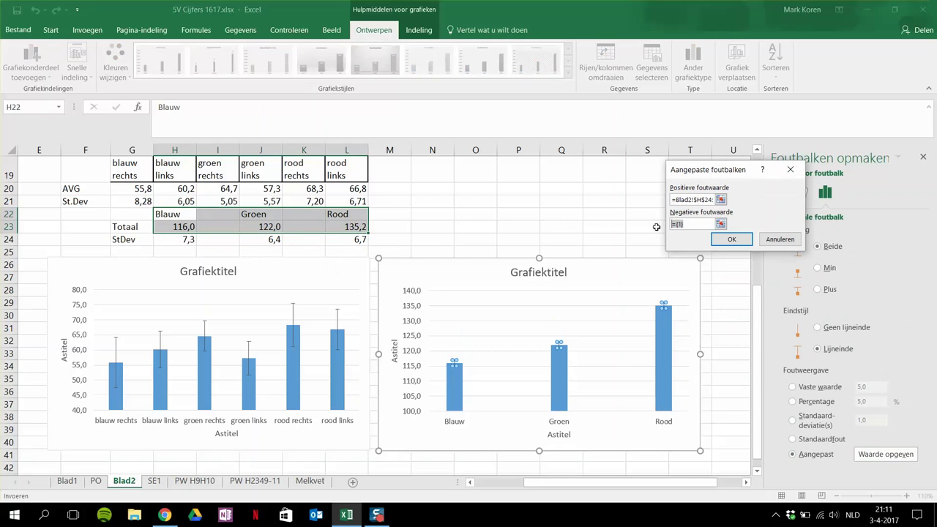
{"action": "key", "text": "BackSpace"}
{"action": "left_click_drag", "start_coordinate": [175, 240], "coordinate": [362, 240]}
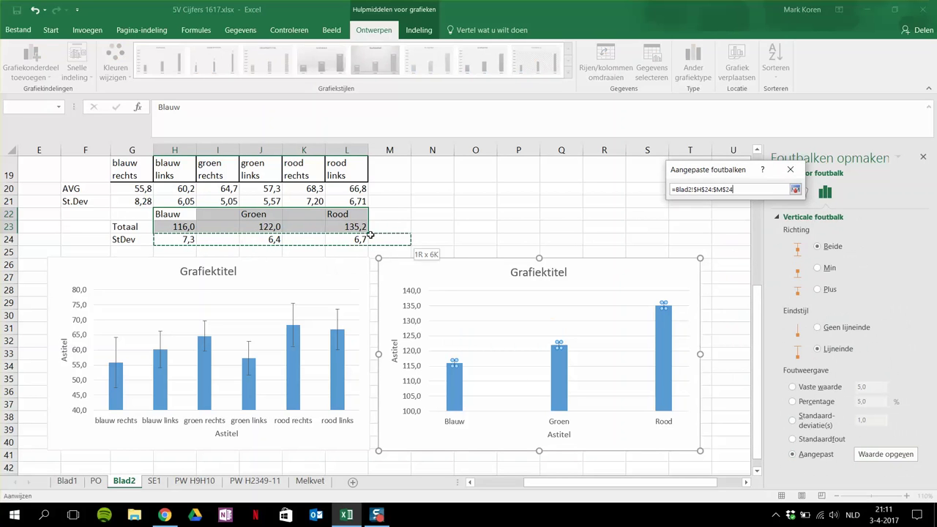
{"action": "left_click", "coordinate": [731, 239]}
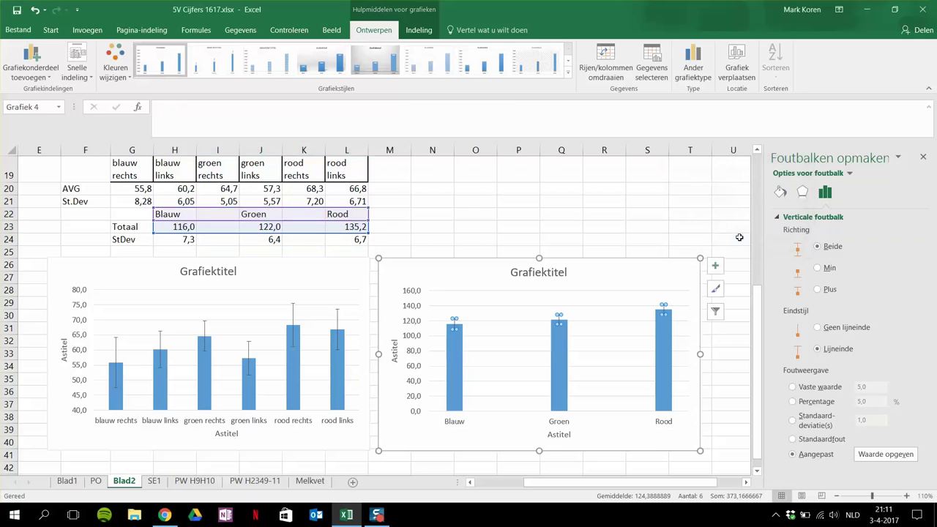
{"action": "right_click", "coordinate": [402, 360]}
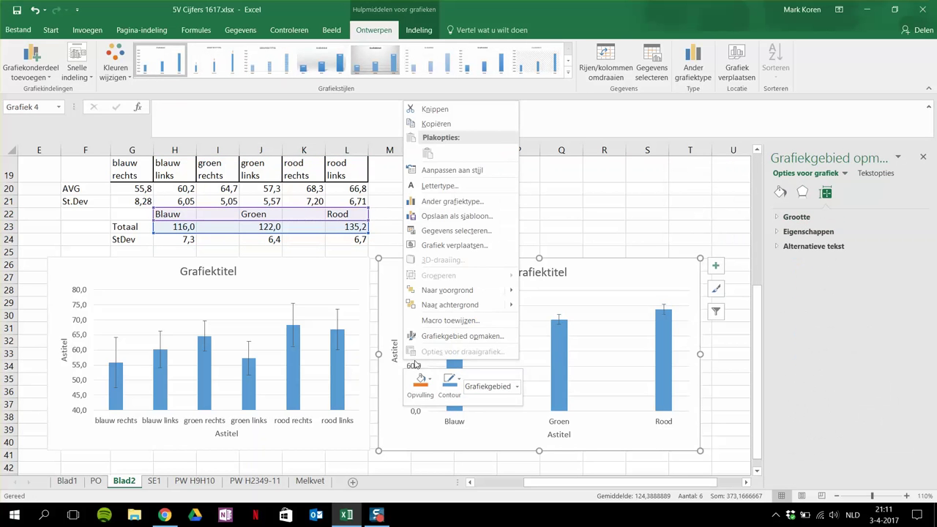
Set the totals chart's vertical axis minimum to 80, then deselect the chart.
{"action": "right_click", "coordinate": [414, 364]}
{"action": "left_click", "coordinate": [470, 487]}
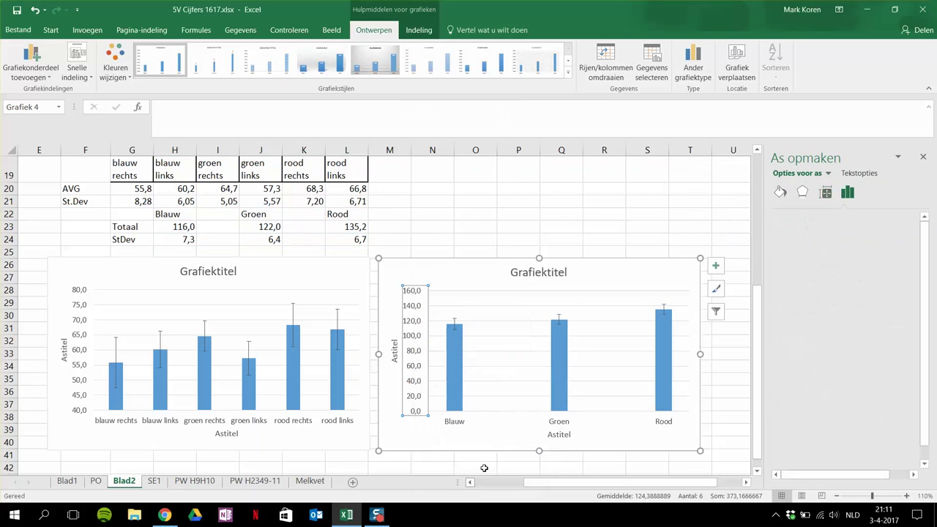
{"action": "left_click", "coordinate": [829, 243]}
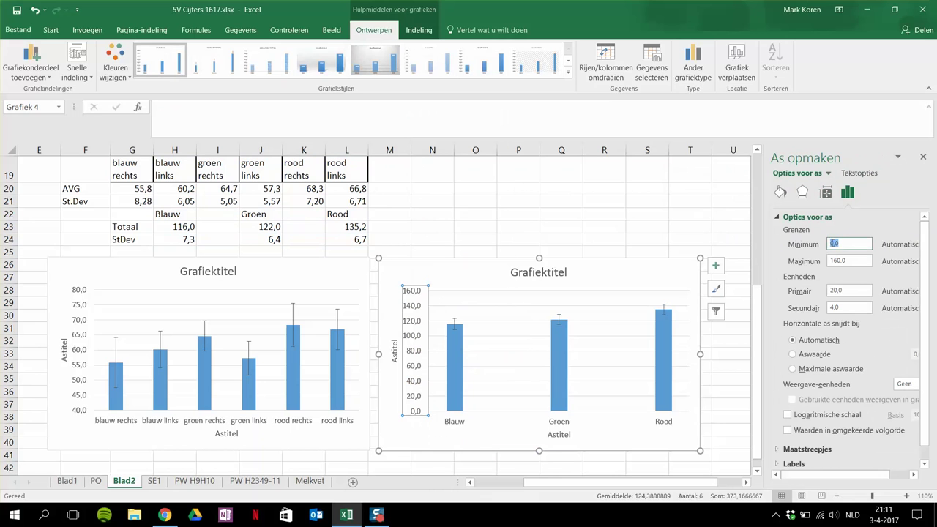
{"action": "type", "text": "80"}
{"action": "key", "text": "Return"}
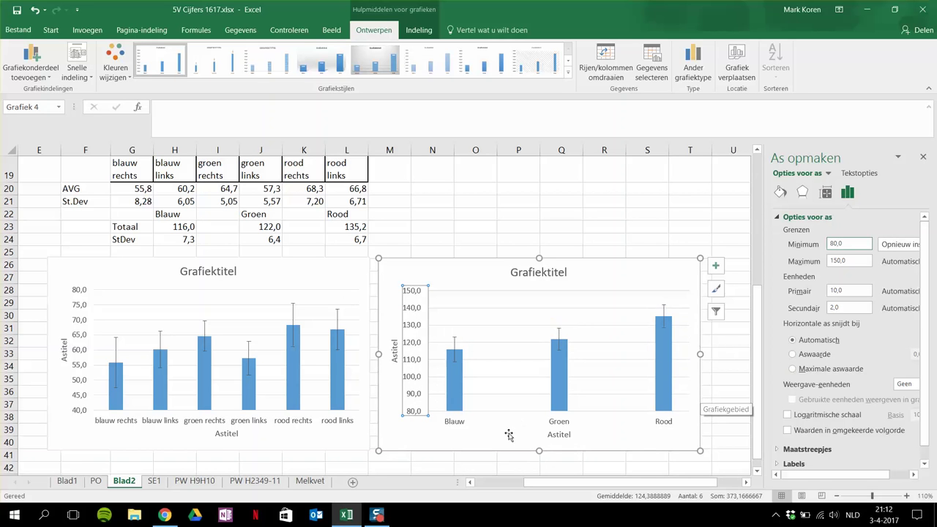
{"action": "left_click", "coordinate": [657, 227]}
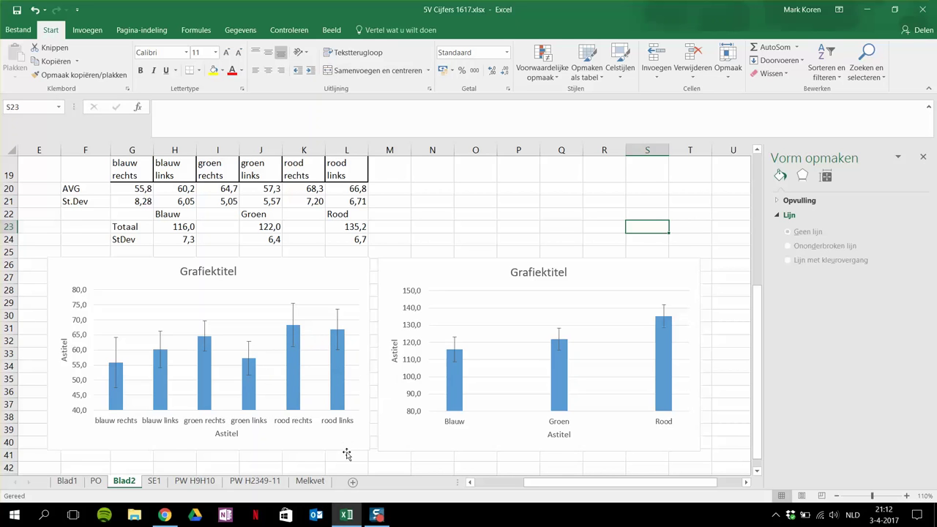
Read through the English Wikipedia article on standard deviation.
{"action": "left_click", "coordinate": [165, 515]}
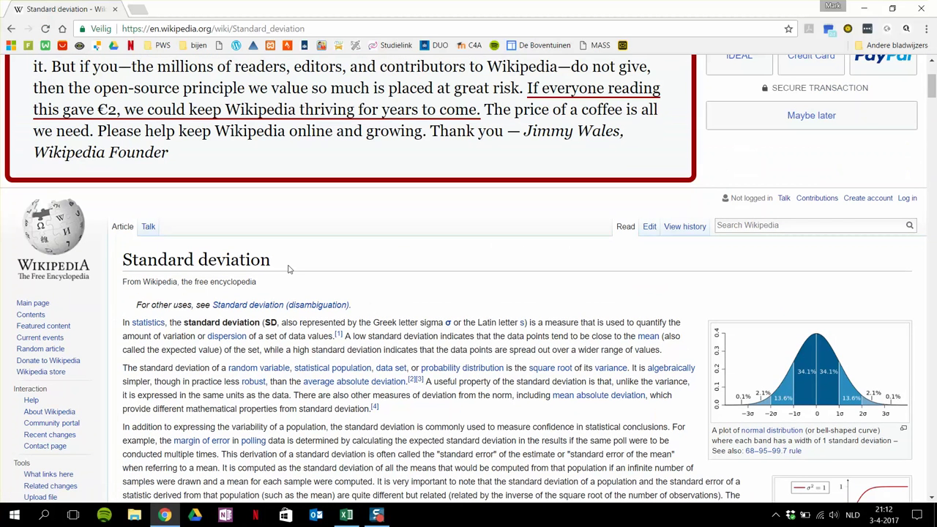
{"action": "scroll", "coordinate": [289, 267], "scroll_direction": "down", "scroll_amount": 3}
{"action": "scroll", "coordinate": [292, 264], "scroll_direction": "down", "scroll_amount": 2}
{"action": "scroll", "coordinate": [294, 260], "scroll_direction": "up", "scroll_amount": 1}
{"action": "scroll", "coordinate": [294, 261], "scroll_direction": "up", "scroll_amount": 2}
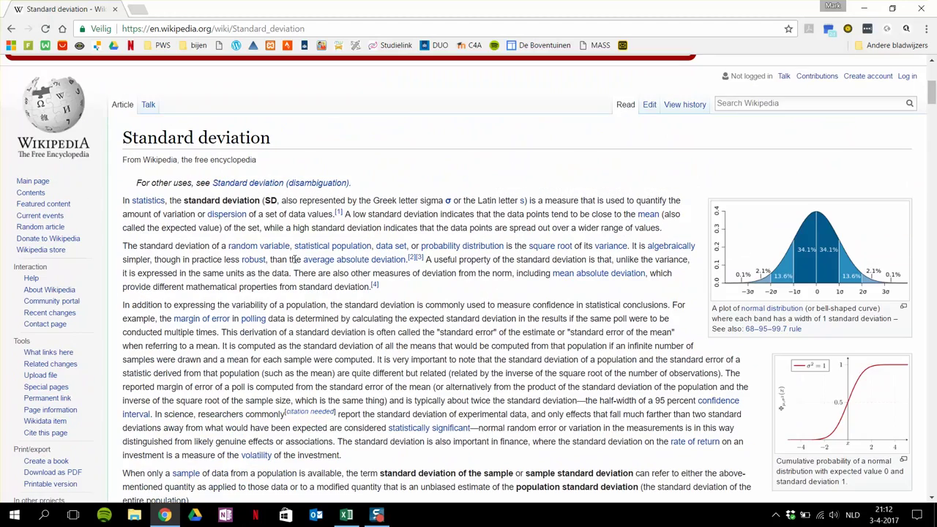
{"action": "scroll", "coordinate": [295, 260], "scroll_direction": "down", "scroll_amount": 4}
{"action": "scroll", "coordinate": [297, 260], "scroll_direction": "down", "scroll_amount": 3}
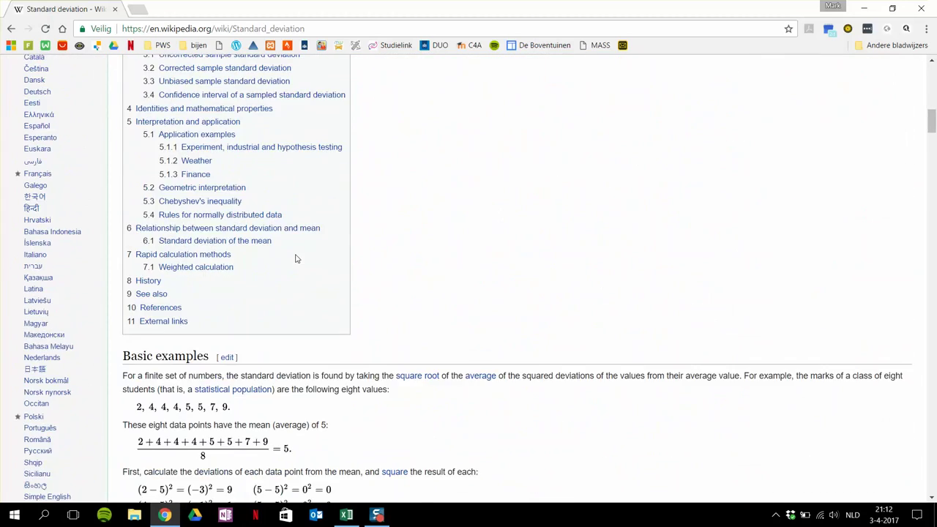
{"action": "scroll", "coordinate": [298, 259], "scroll_direction": "down", "scroll_amount": 2}
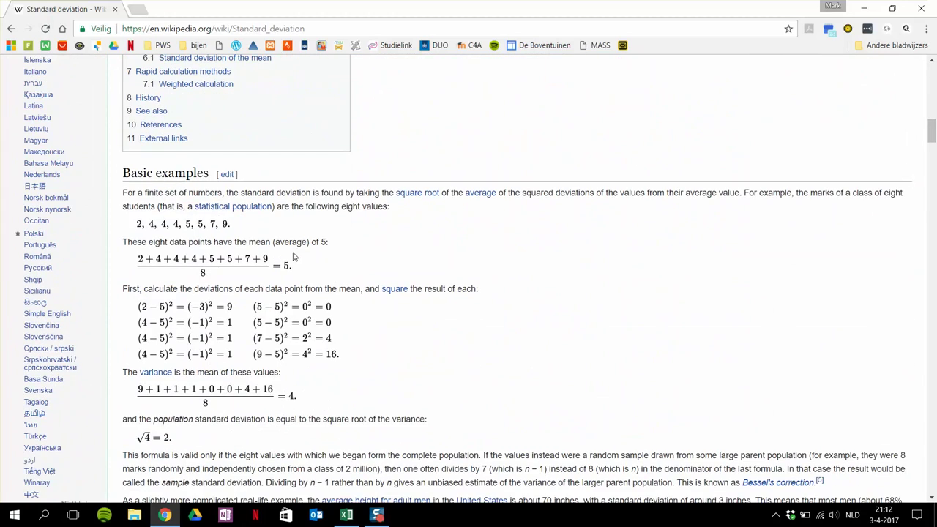
{"action": "scroll", "coordinate": [293, 260], "scroll_direction": "up", "scroll_amount": 5}
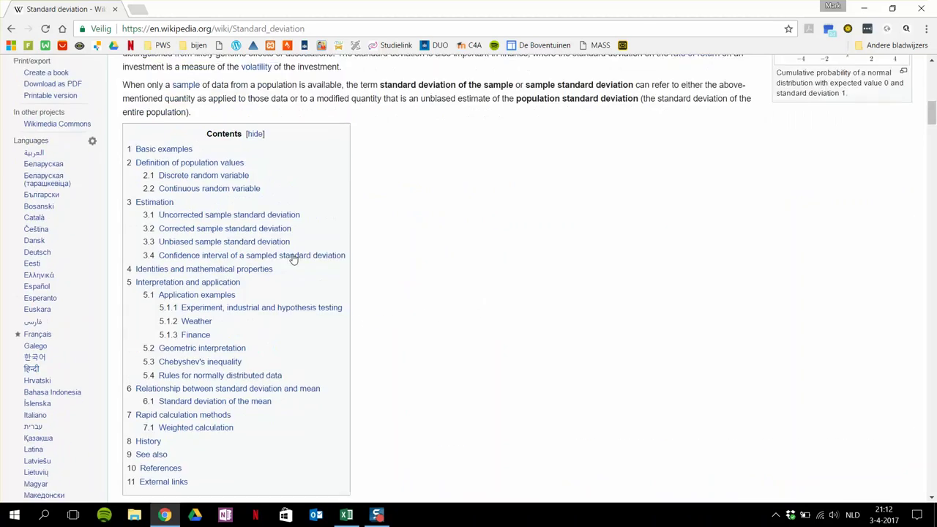
{"action": "scroll", "coordinate": [115, 420], "scroll_direction": "down", "scroll_amount": 1}
{"action": "scroll", "coordinate": [73, 427], "scroll_direction": "down", "scroll_amount": 1}
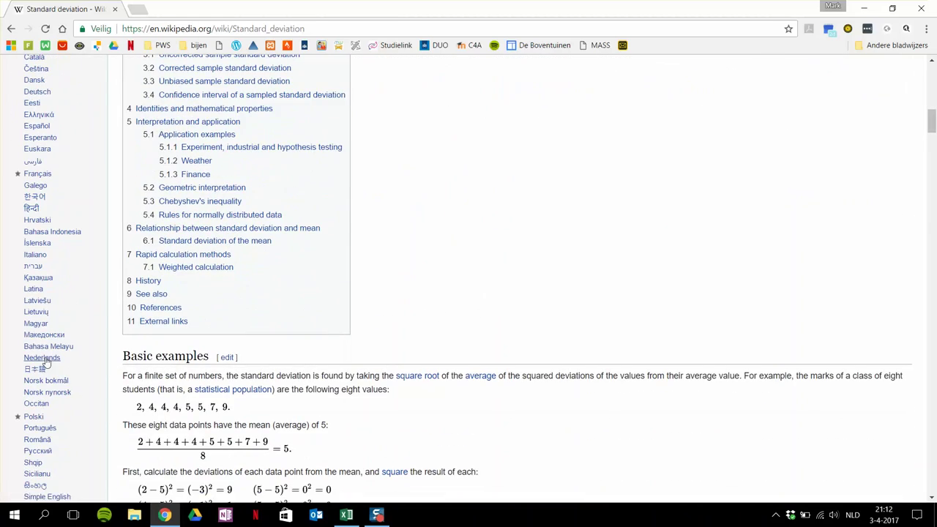
Skim the Dutch version, go back to the English article, then minimize the browser.
{"action": "left_click", "coordinate": [41, 357]}
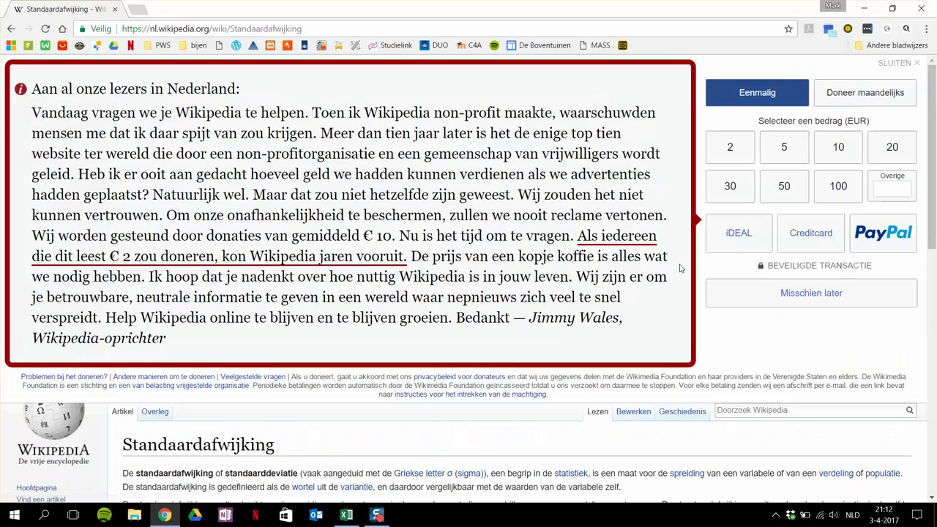
{"action": "scroll", "coordinate": [685, 259], "scroll_direction": "down", "scroll_amount": 5}
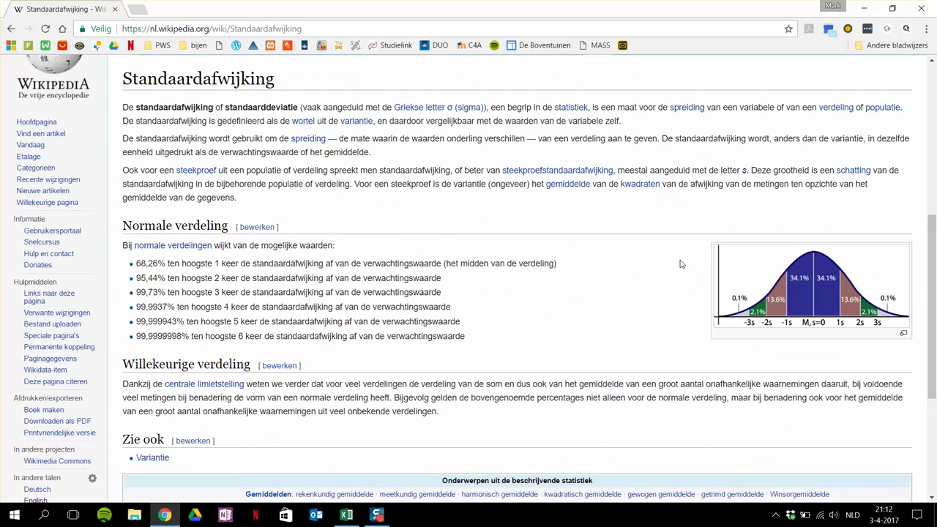
{"action": "scroll", "coordinate": [680, 264], "scroll_direction": "up", "scroll_amount": 1}
{"action": "scroll", "coordinate": [680, 263], "scroll_direction": "down", "scroll_amount": 3}
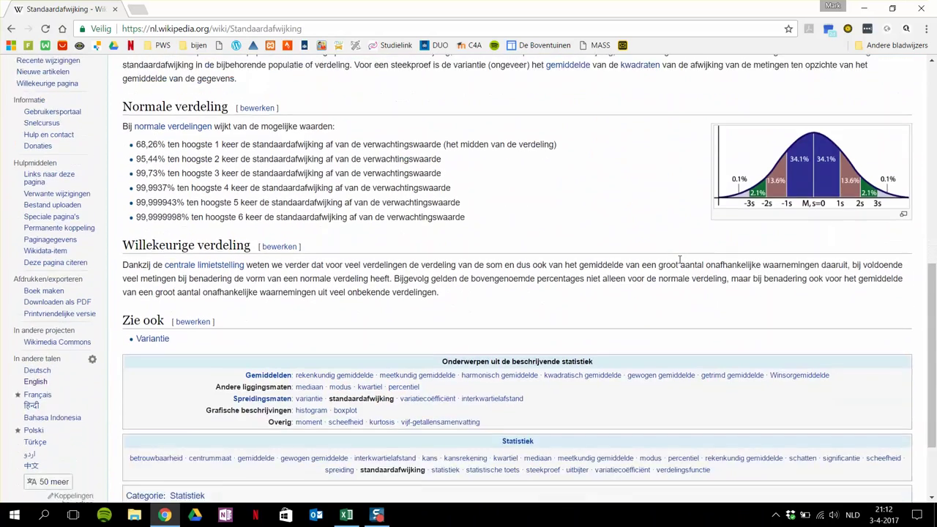
{"action": "scroll", "coordinate": [679, 263], "scroll_direction": "up", "scroll_amount": 2}
{"action": "key", "text": "alt+Left"}
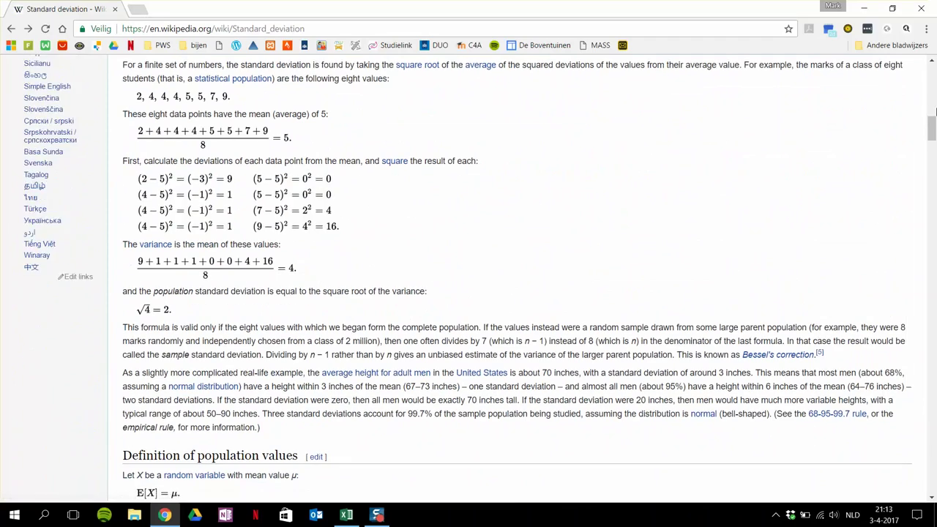
{"action": "left_click_drag", "start_coordinate": [931, 124], "coordinate": [930, 224]}
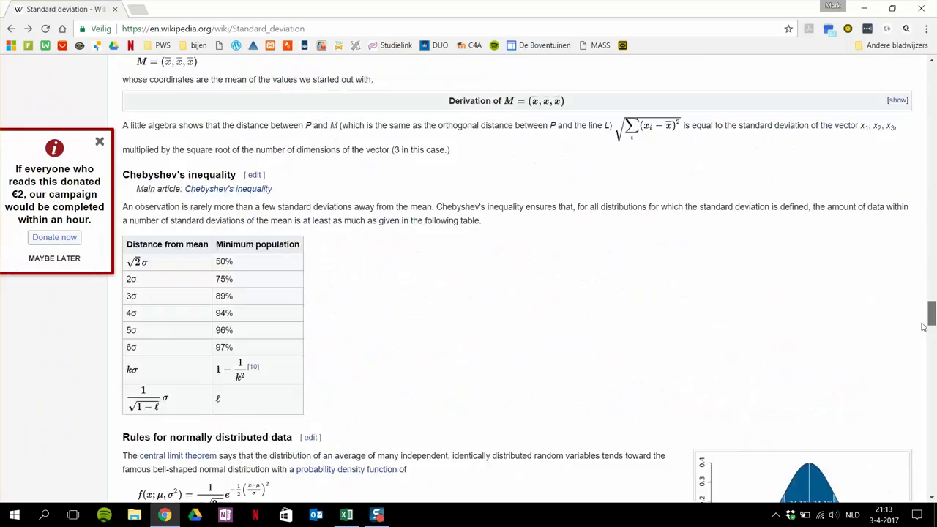
{"action": "left_click_drag", "start_coordinate": [931, 218], "coordinate": [931, 208]}
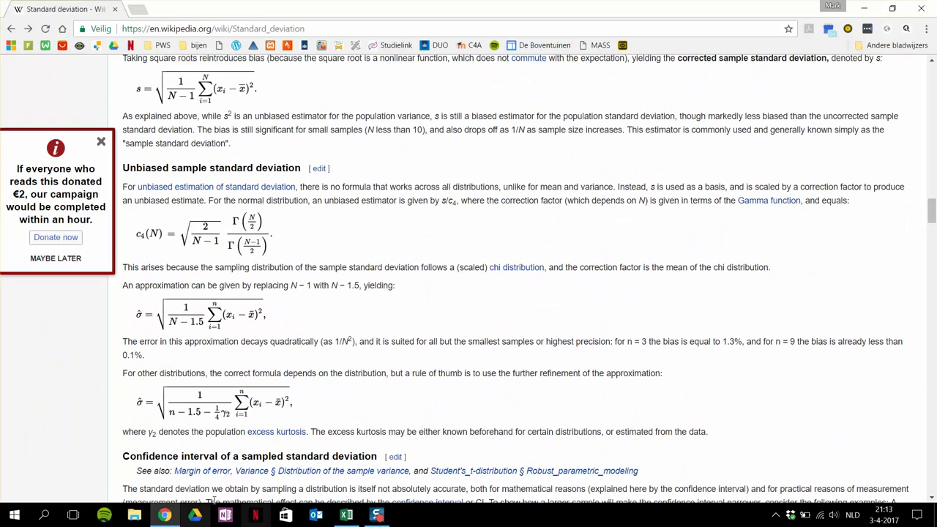
{"action": "left_click", "coordinate": [865, 5]}
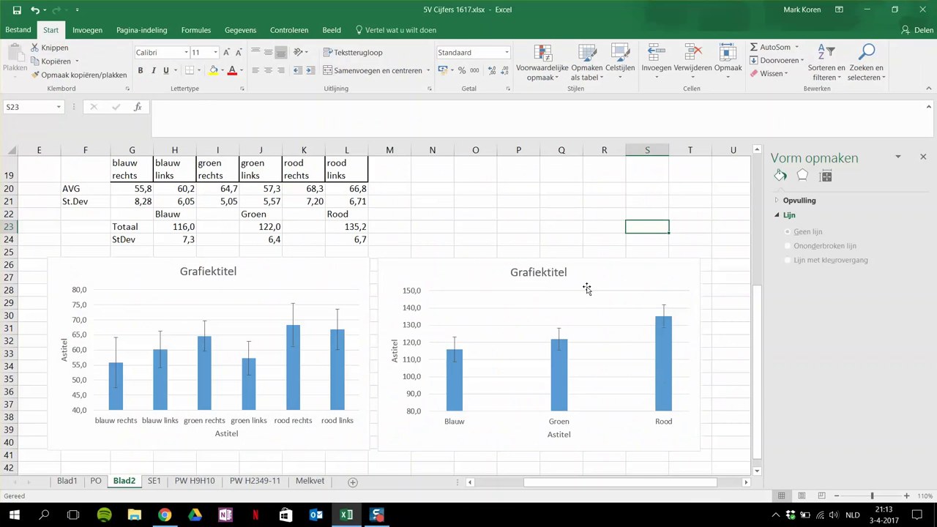
Select cell Q23 on Blad2, leaving both finished charts in view.
{"action": "left_click", "coordinate": [573, 230]}
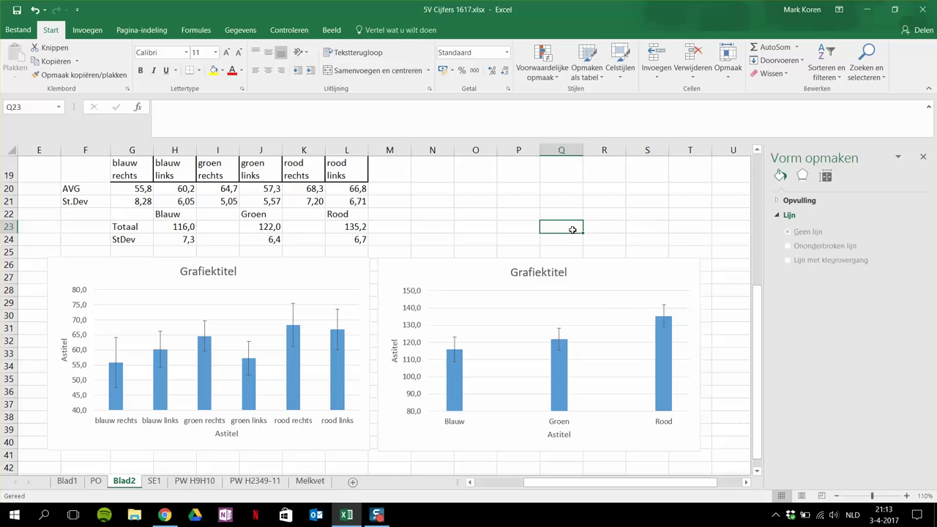